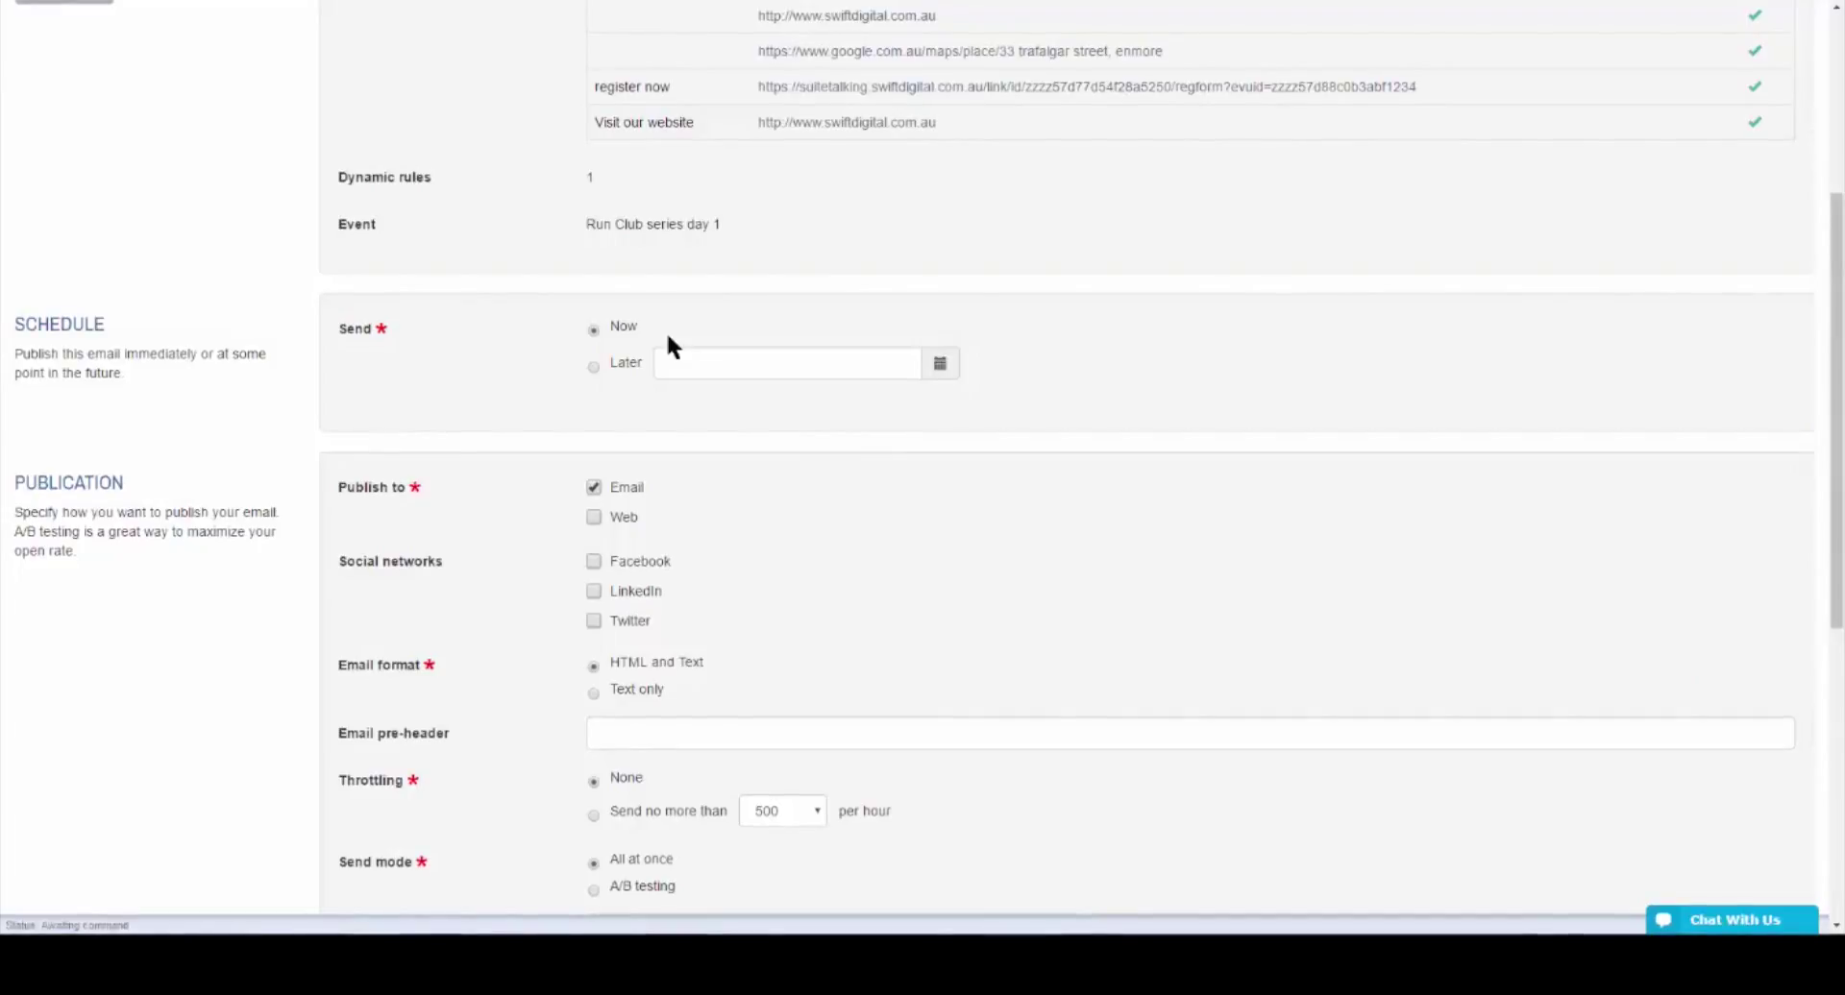
Schedule the email to send later, on Fri 2 Dec 2016 at 5:30 am, and publish it to the web as well.
{"action": "left_click", "coordinate": [594, 367]}
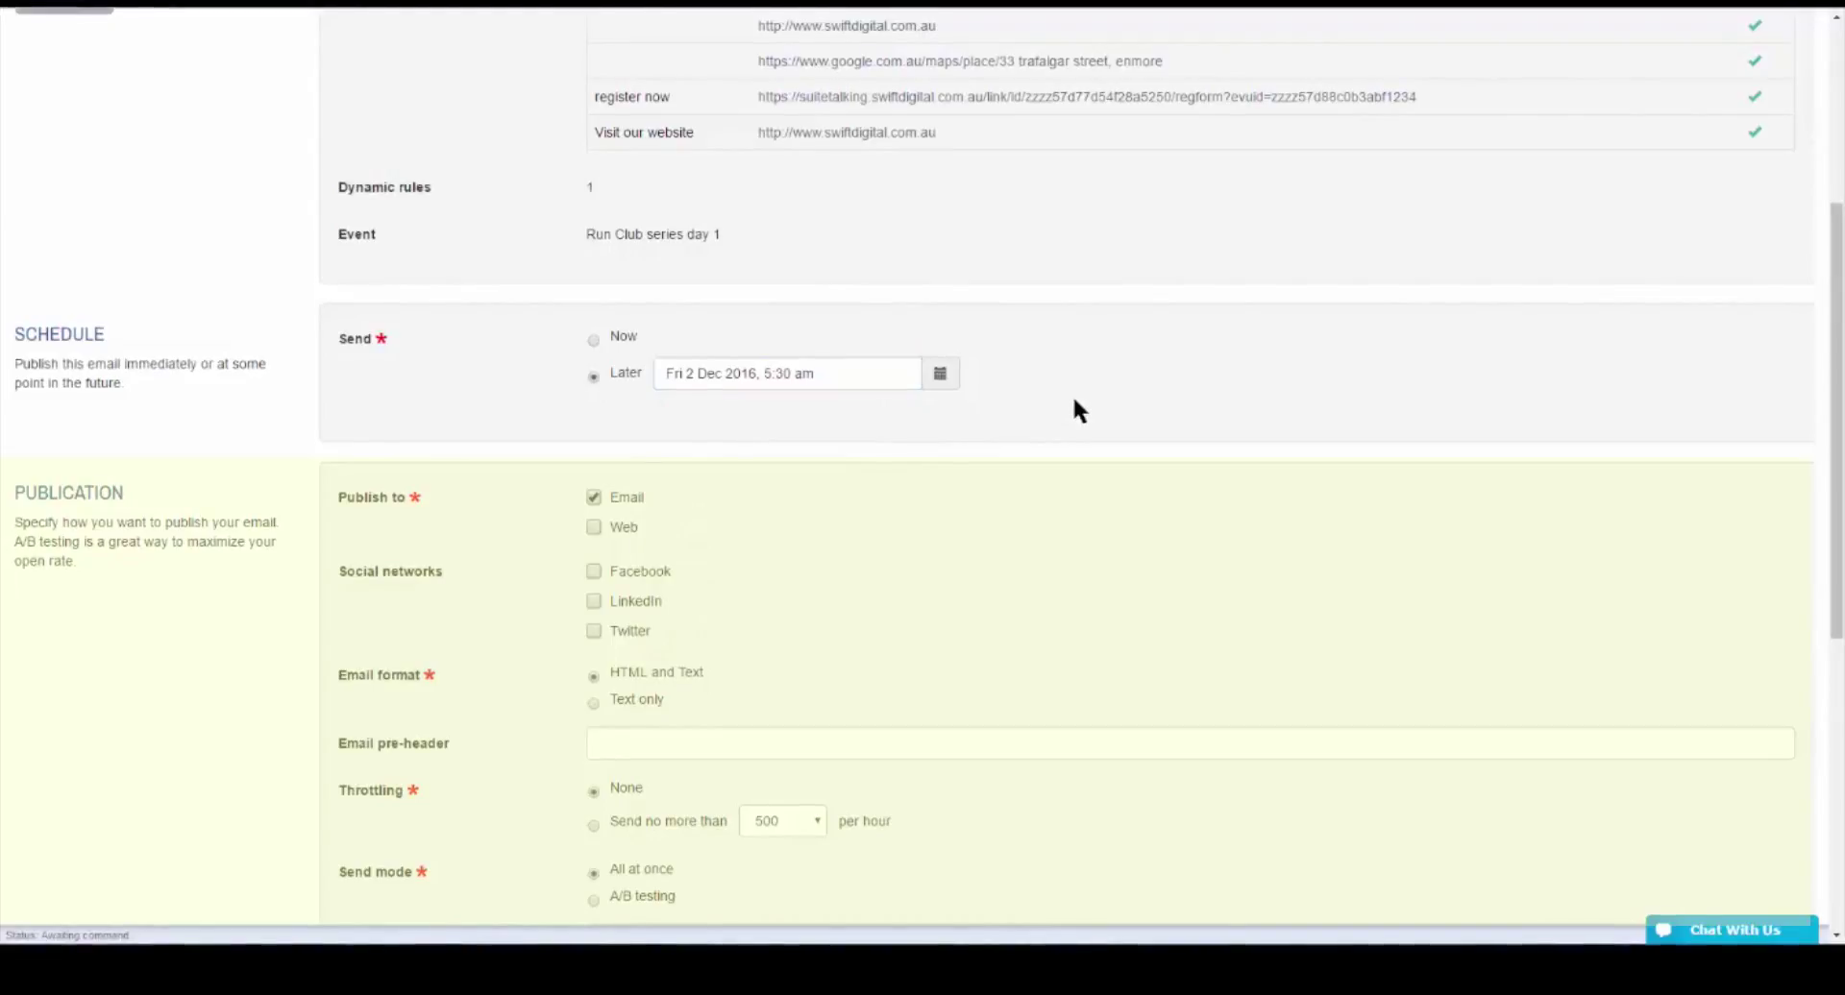
{"action": "scroll", "coordinate": [948, 493], "scroll_direction": "down", "scroll_amount": 2}
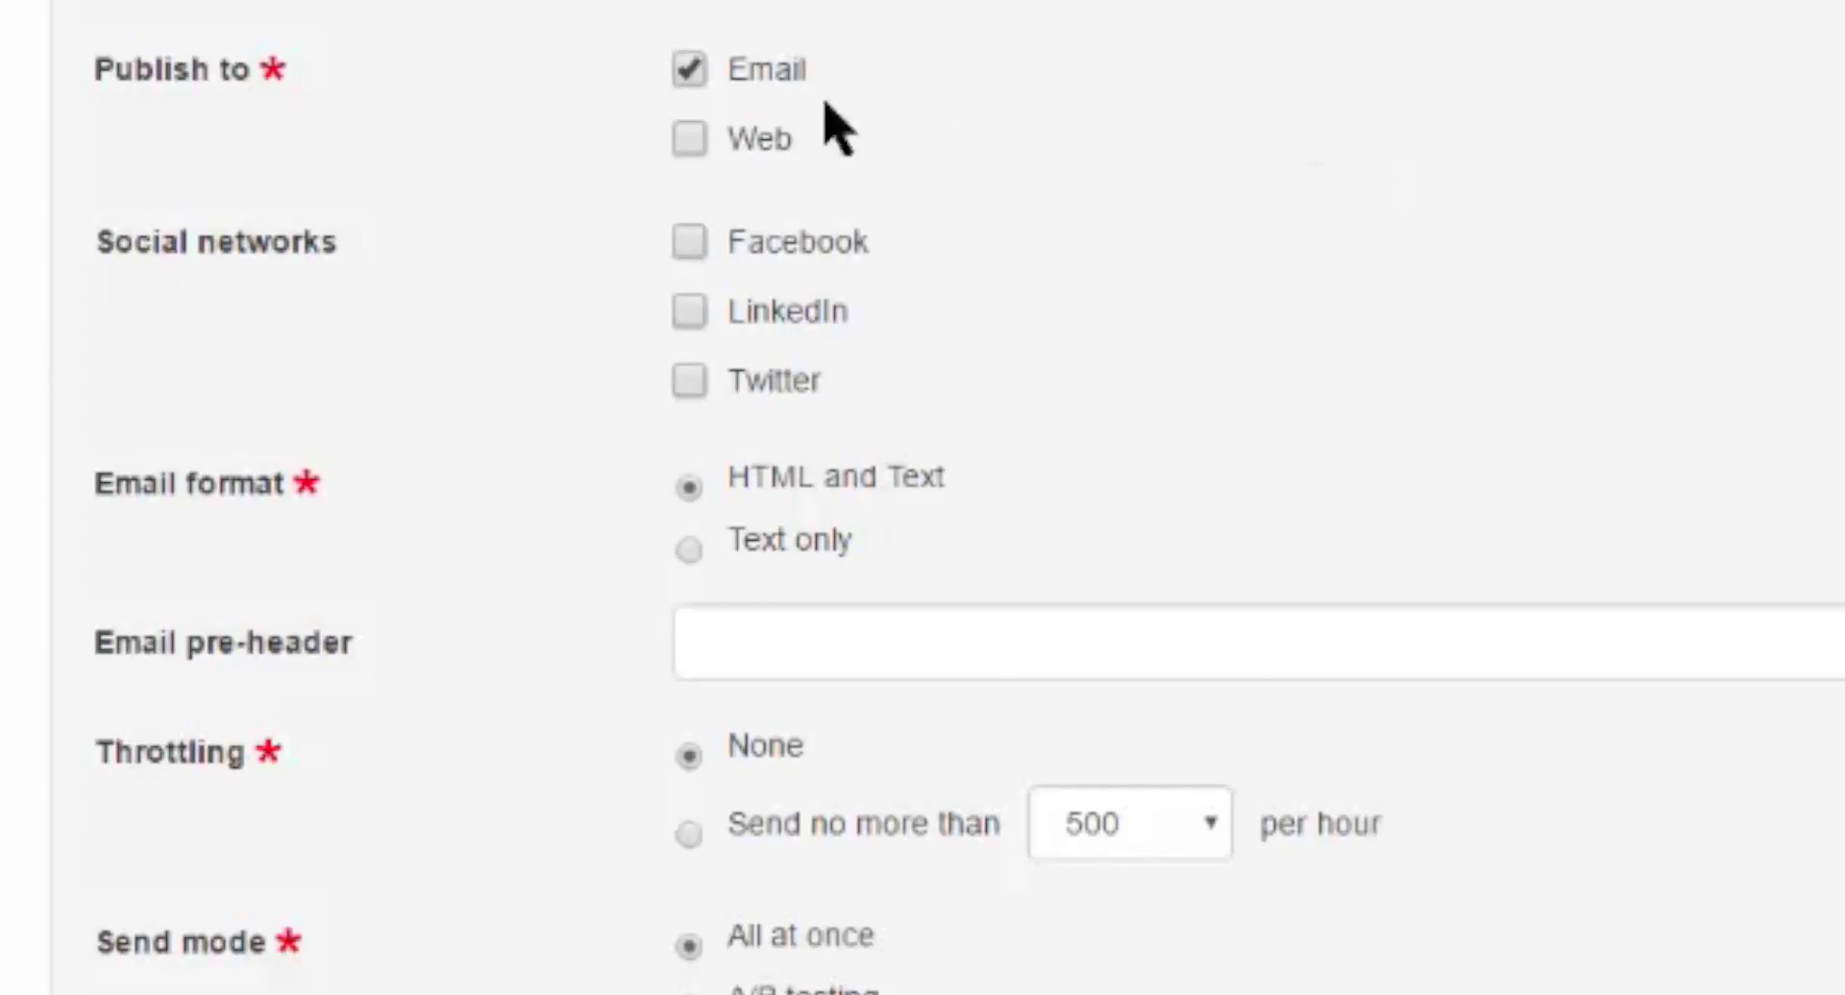
{"action": "left_click", "coordinate": [685, 127]}
Try the A/B testing send mode to inspect its subject line options, and return to sending all at once.
{"action": "scroll", "coordinate": [1067, 499], "scroll_direction": "down", "scroll_amount": 2}
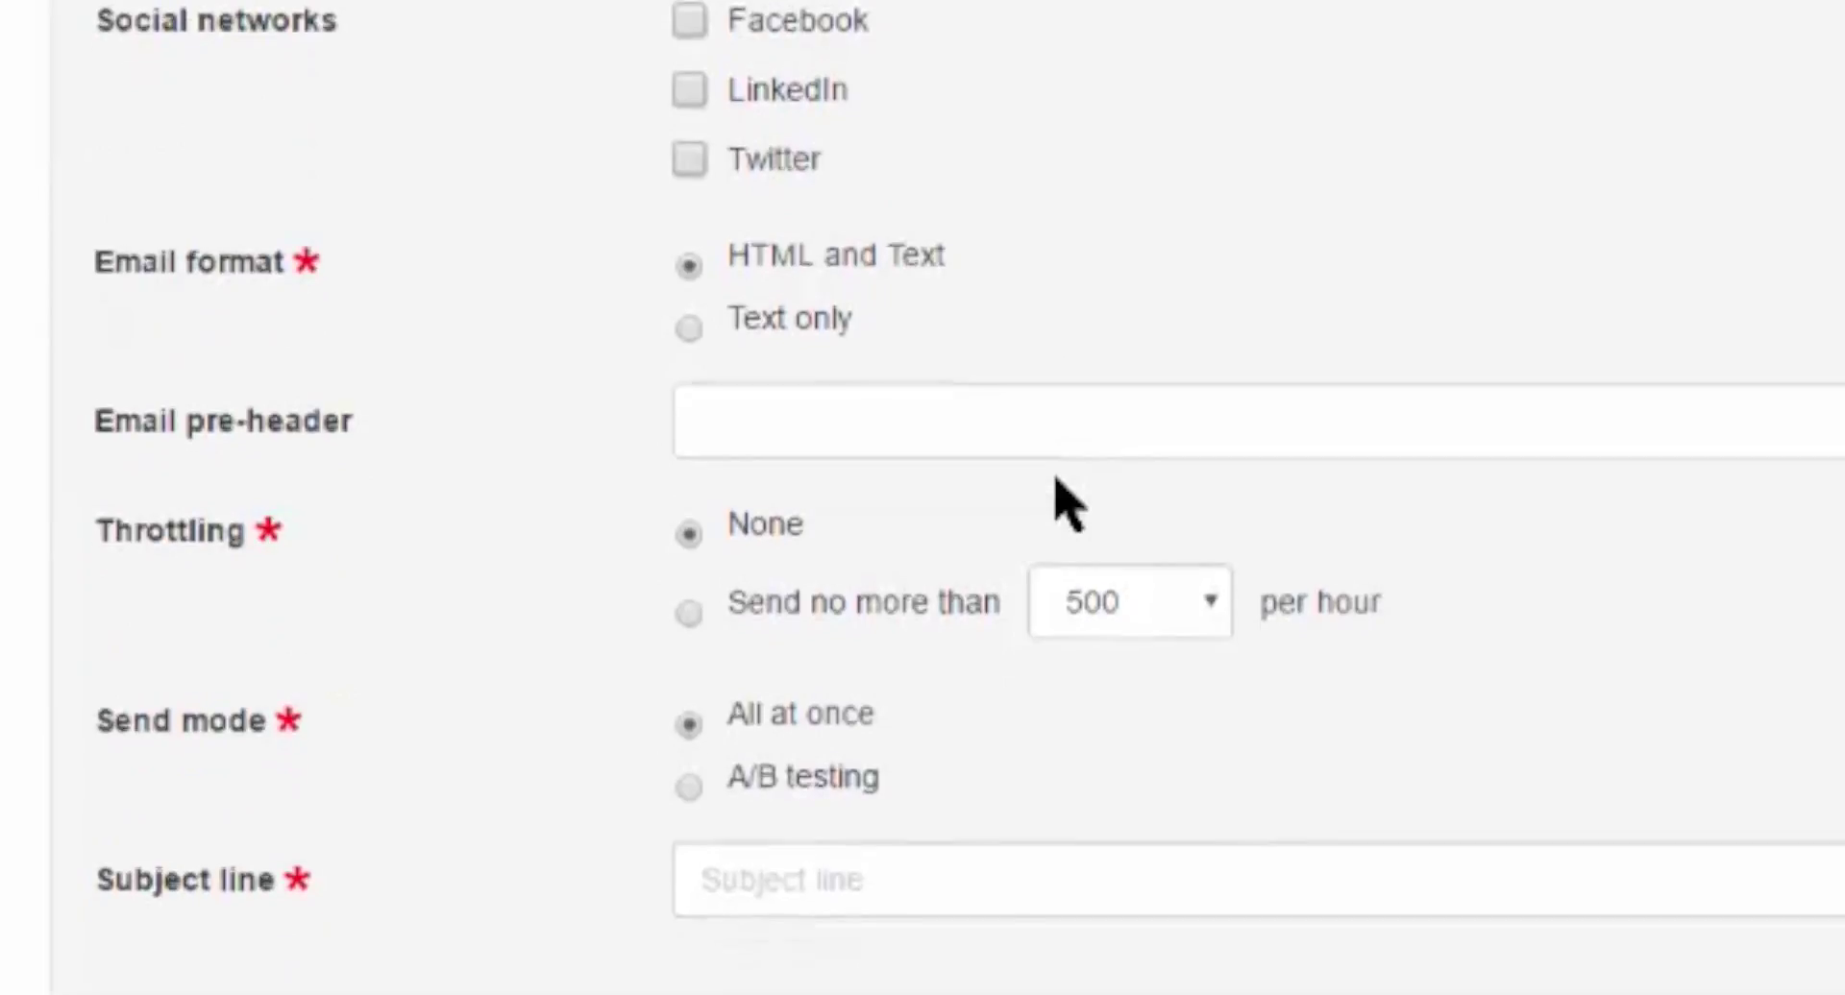
{"action": "left_click", "coordinate": [1057, 424]}
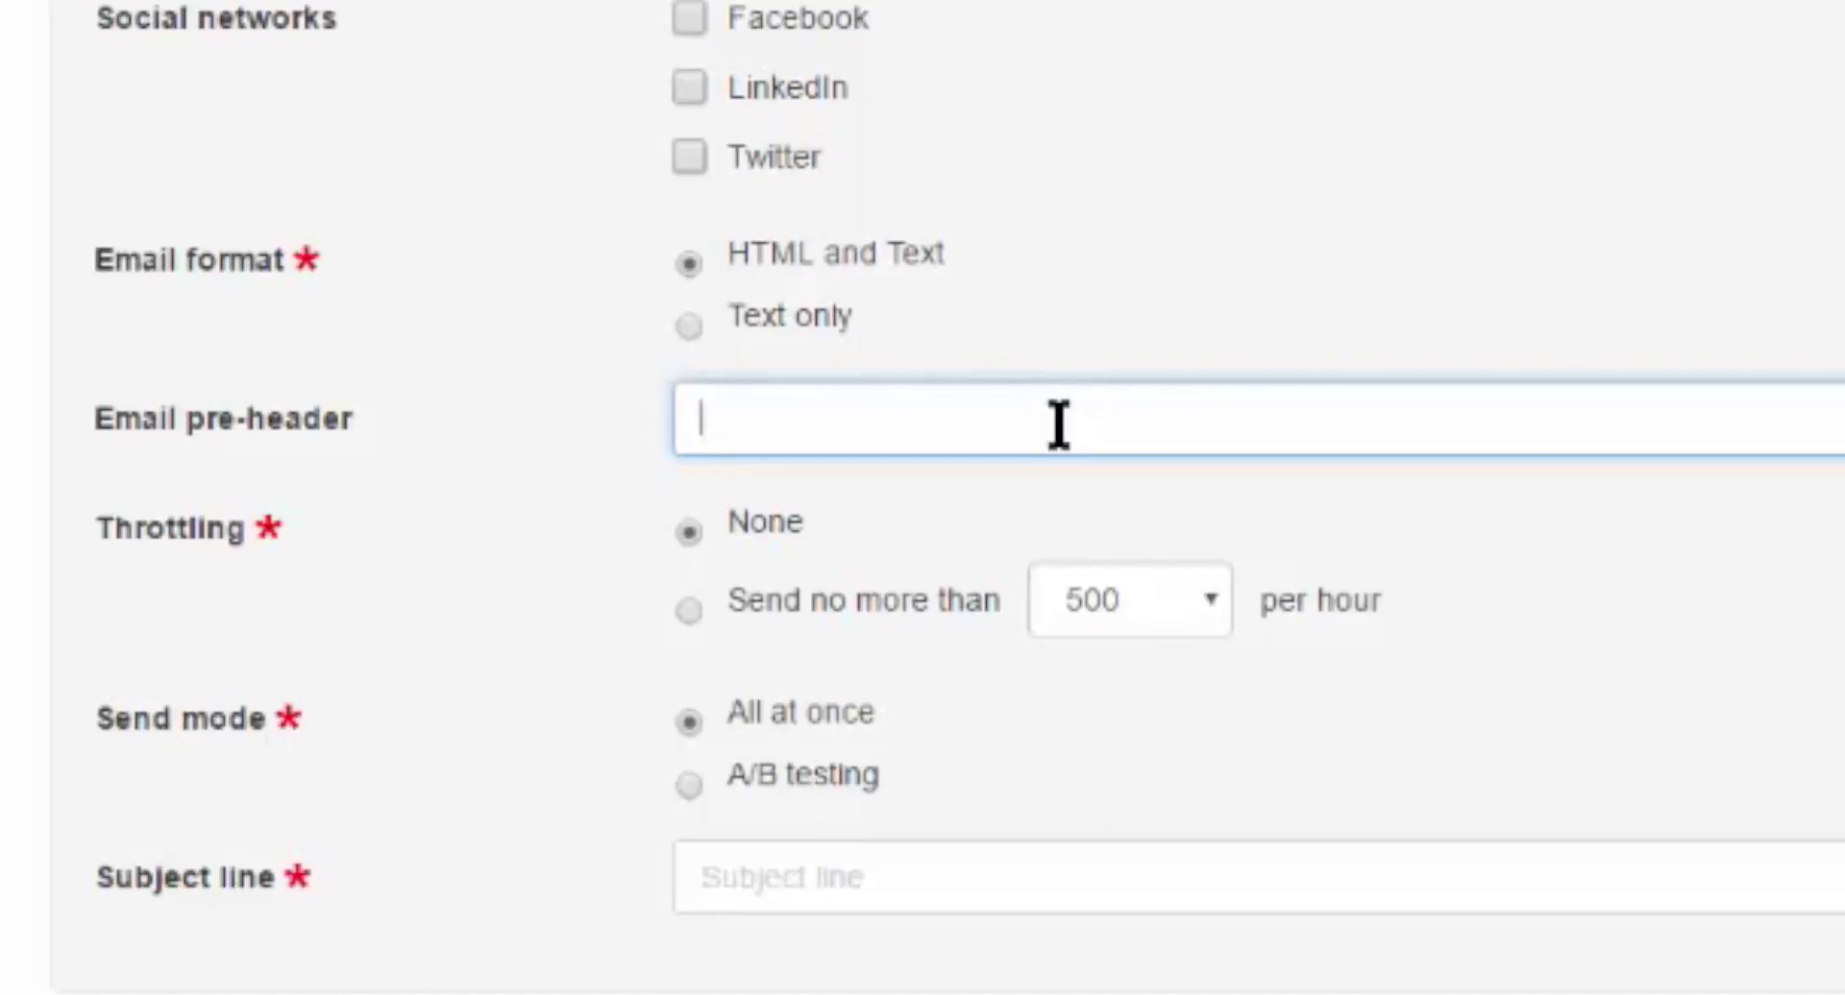
{"action": "left_click", "coordinate": [1408, 515]}
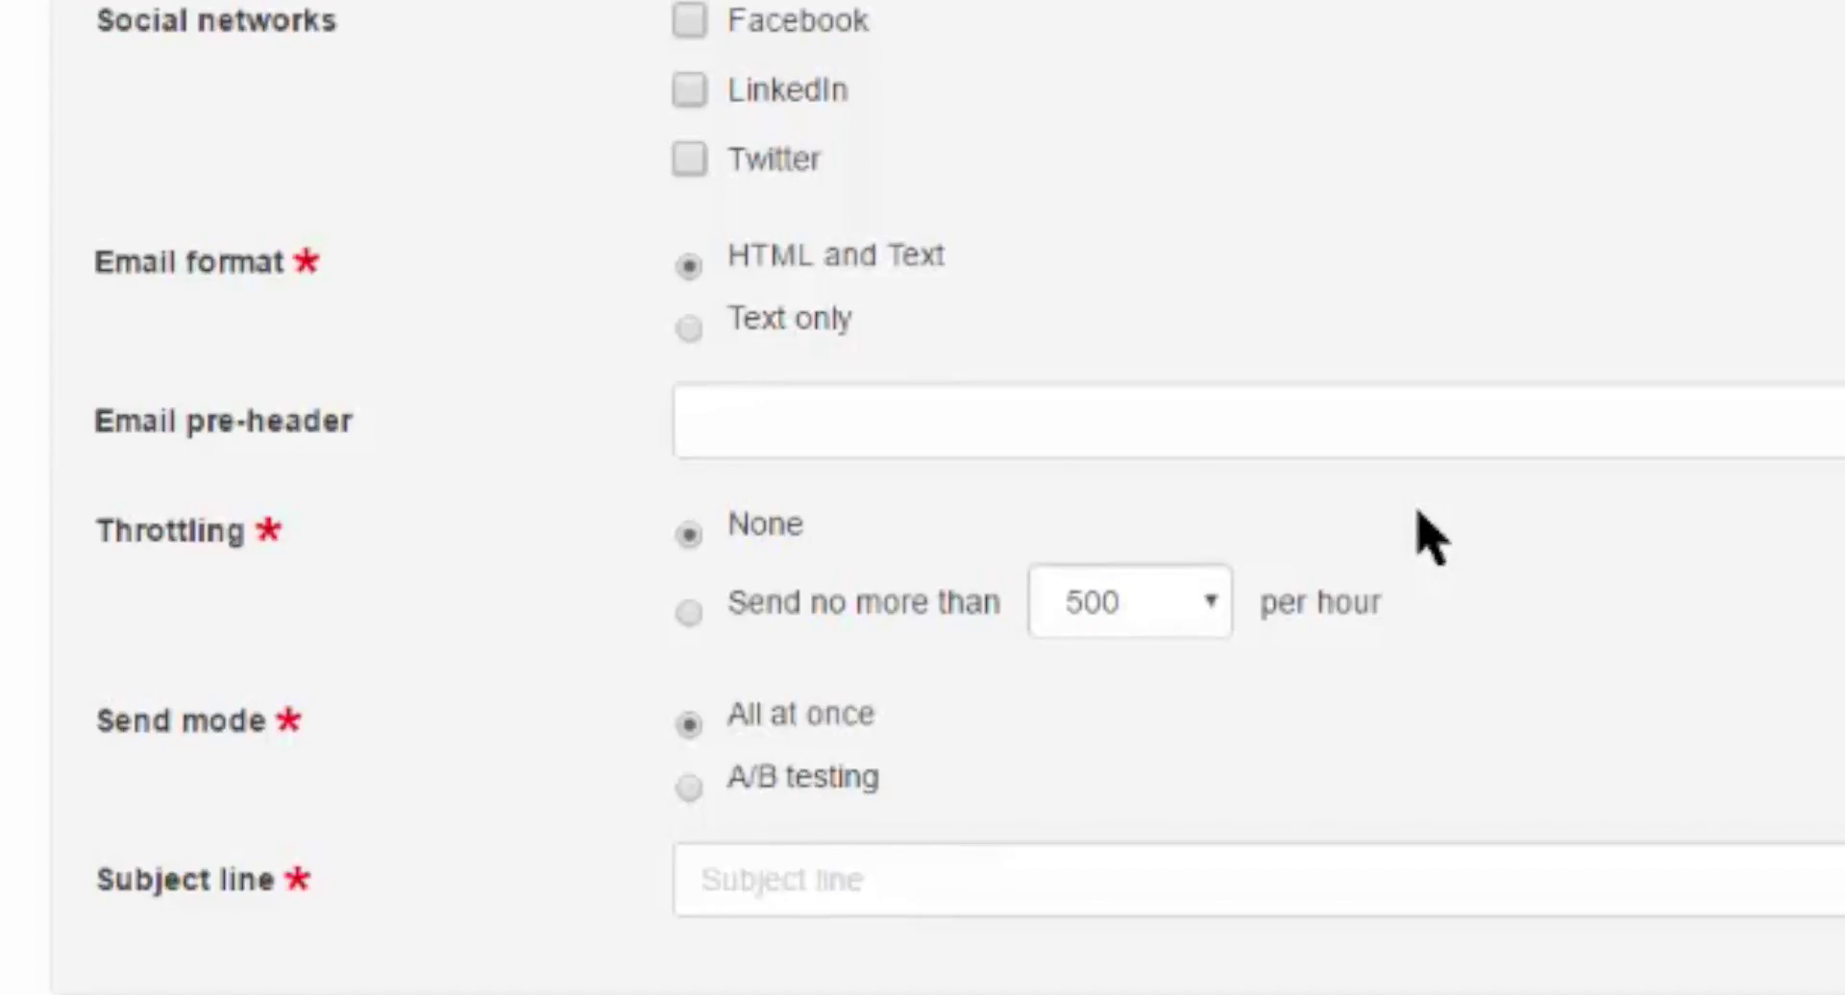
{"action": "scroll", "coordinate": [1430, 538], "scroll_direction": "down", "scroll_amount": 2}
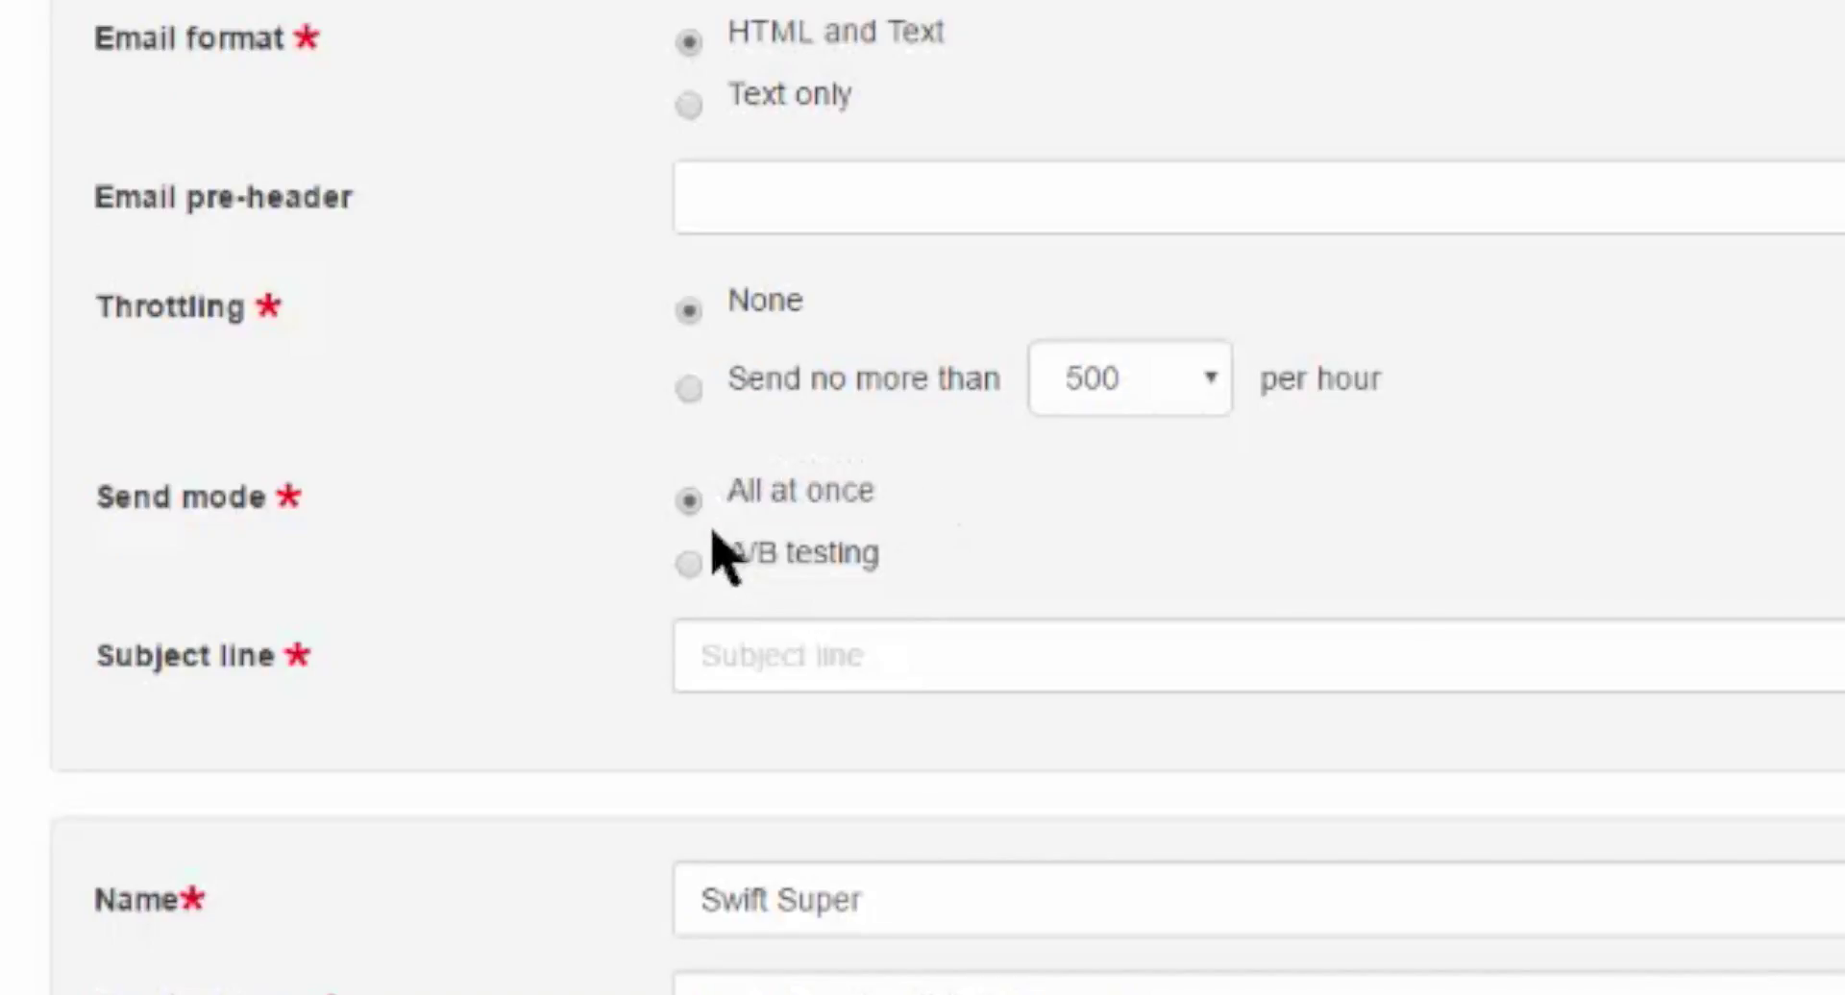
{"action": "left_click", "coordinate": [697, 567]}
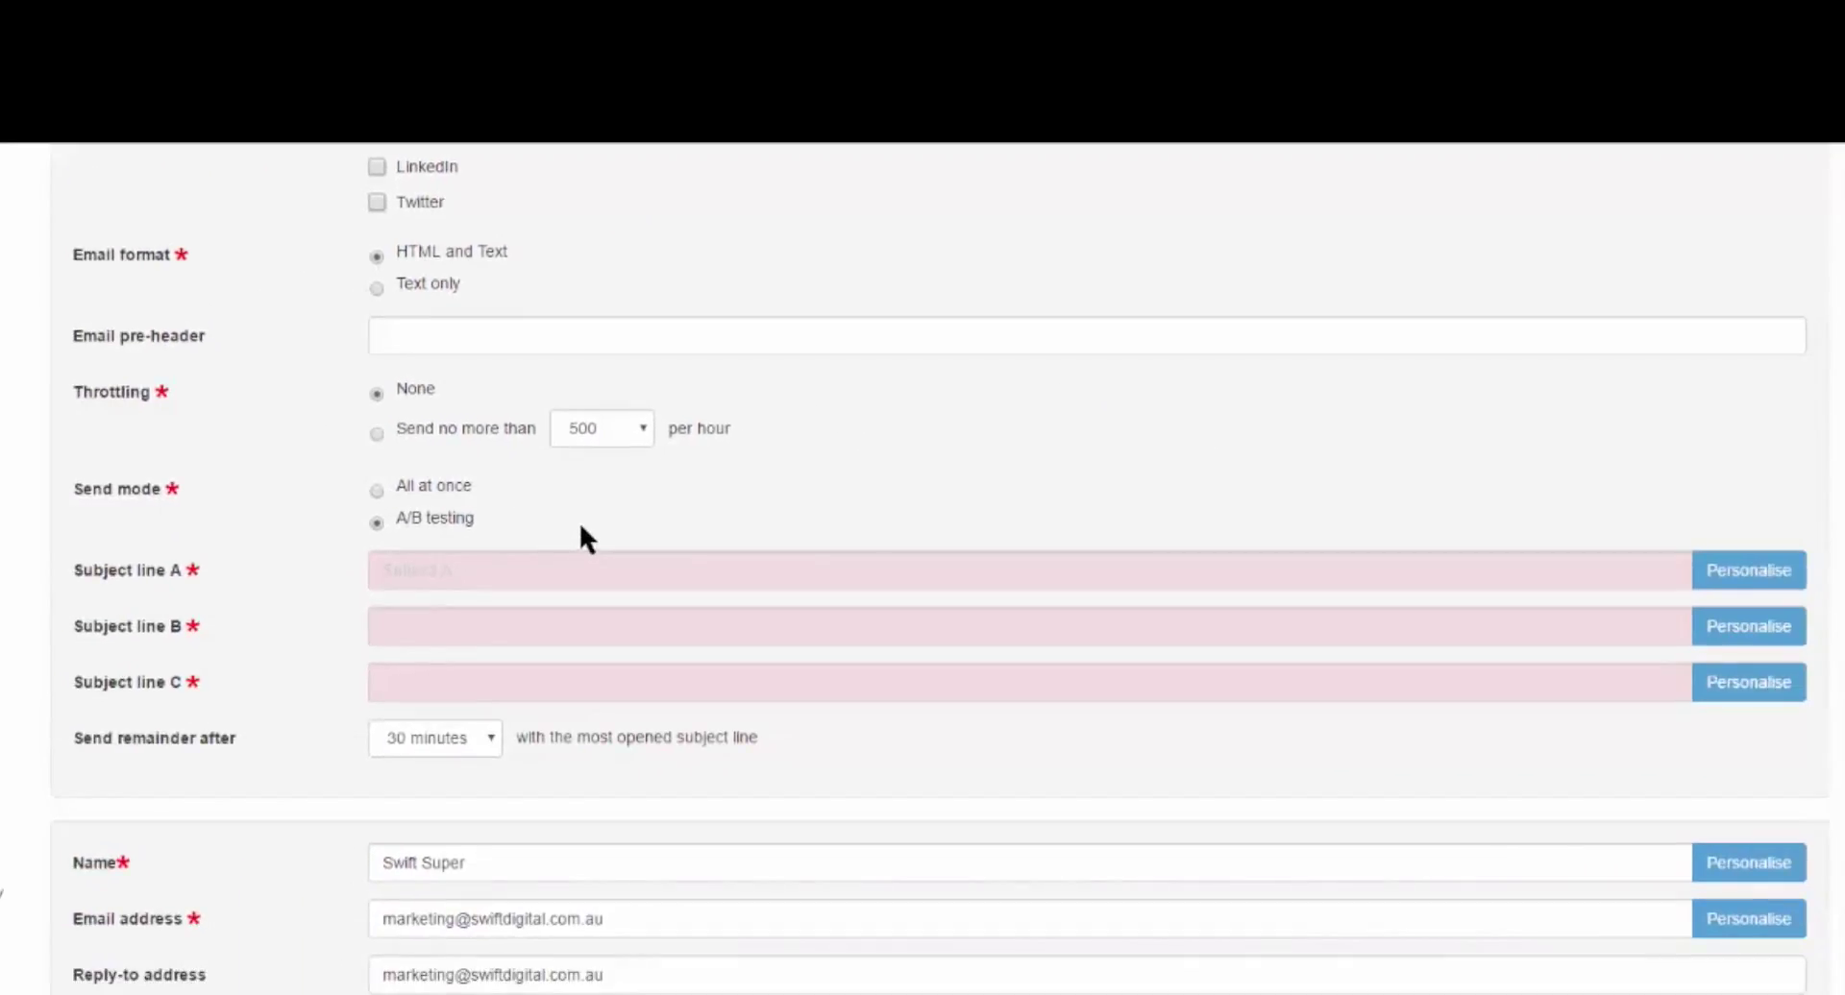
{"action": "scroll", "coordinate": [580, 522], "scroll_direction": "down", "scroll_amount": 1}
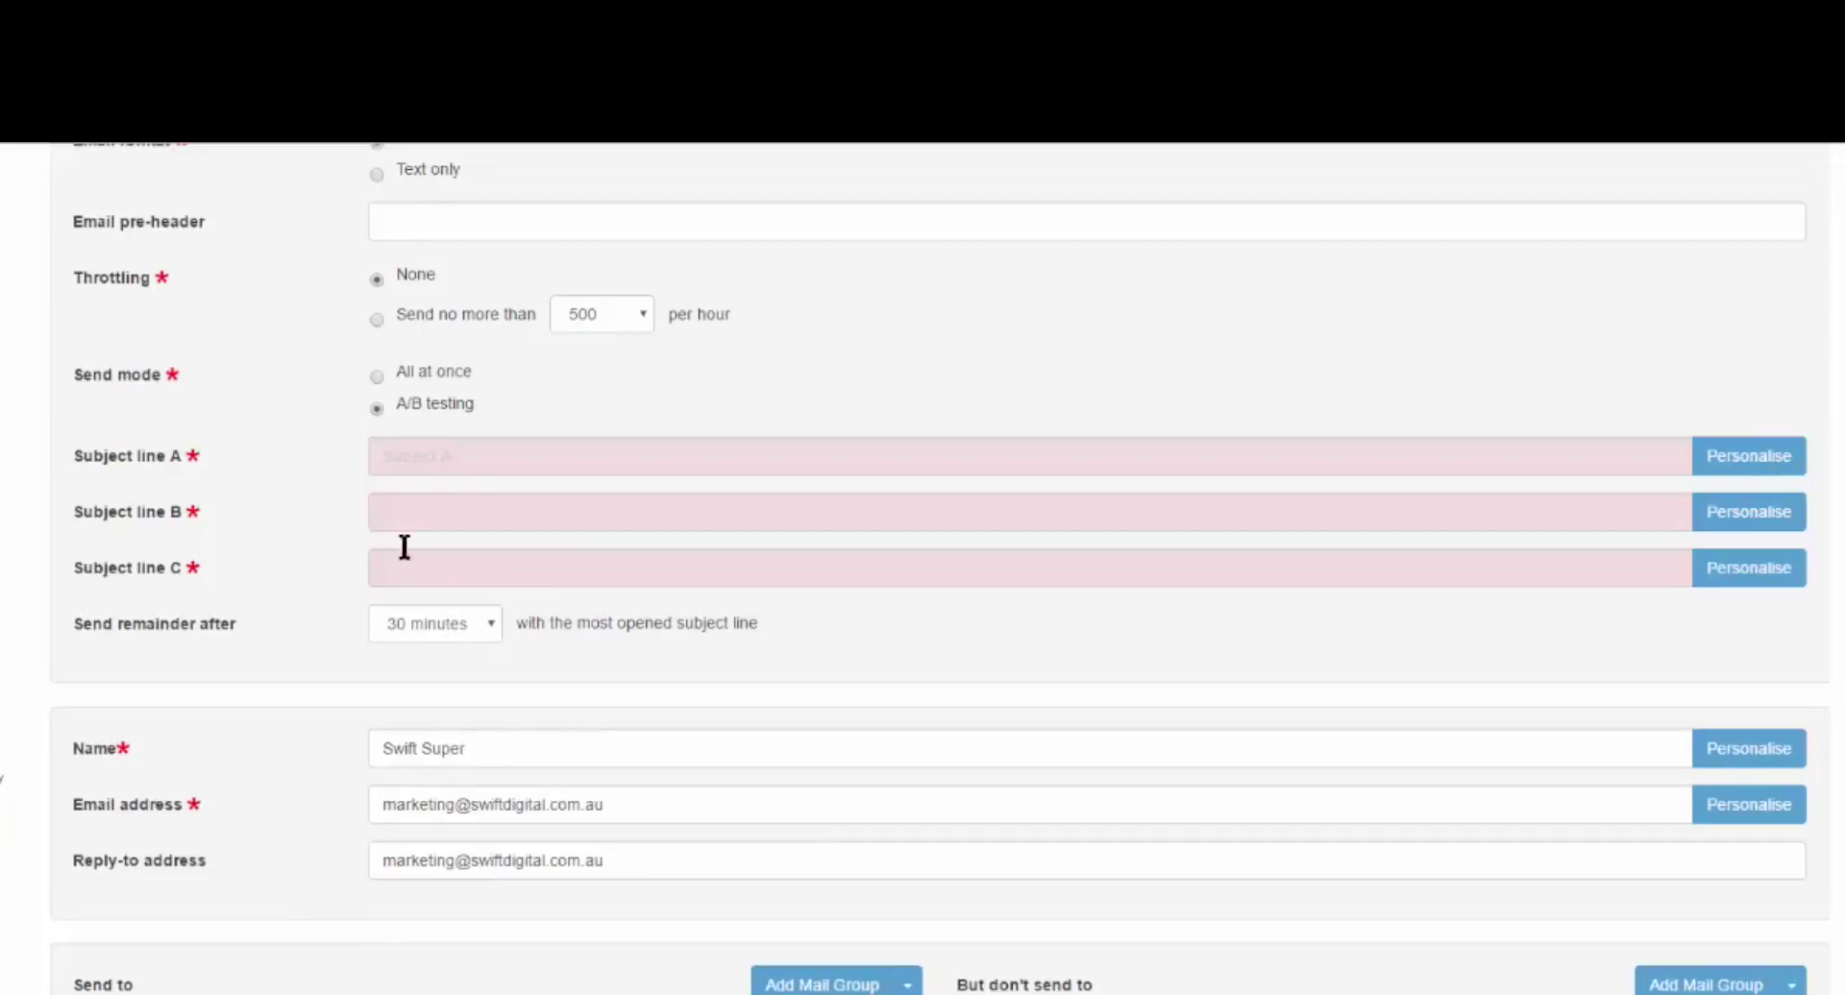
{"action": "left_click", "coordinate": [377, 376]}
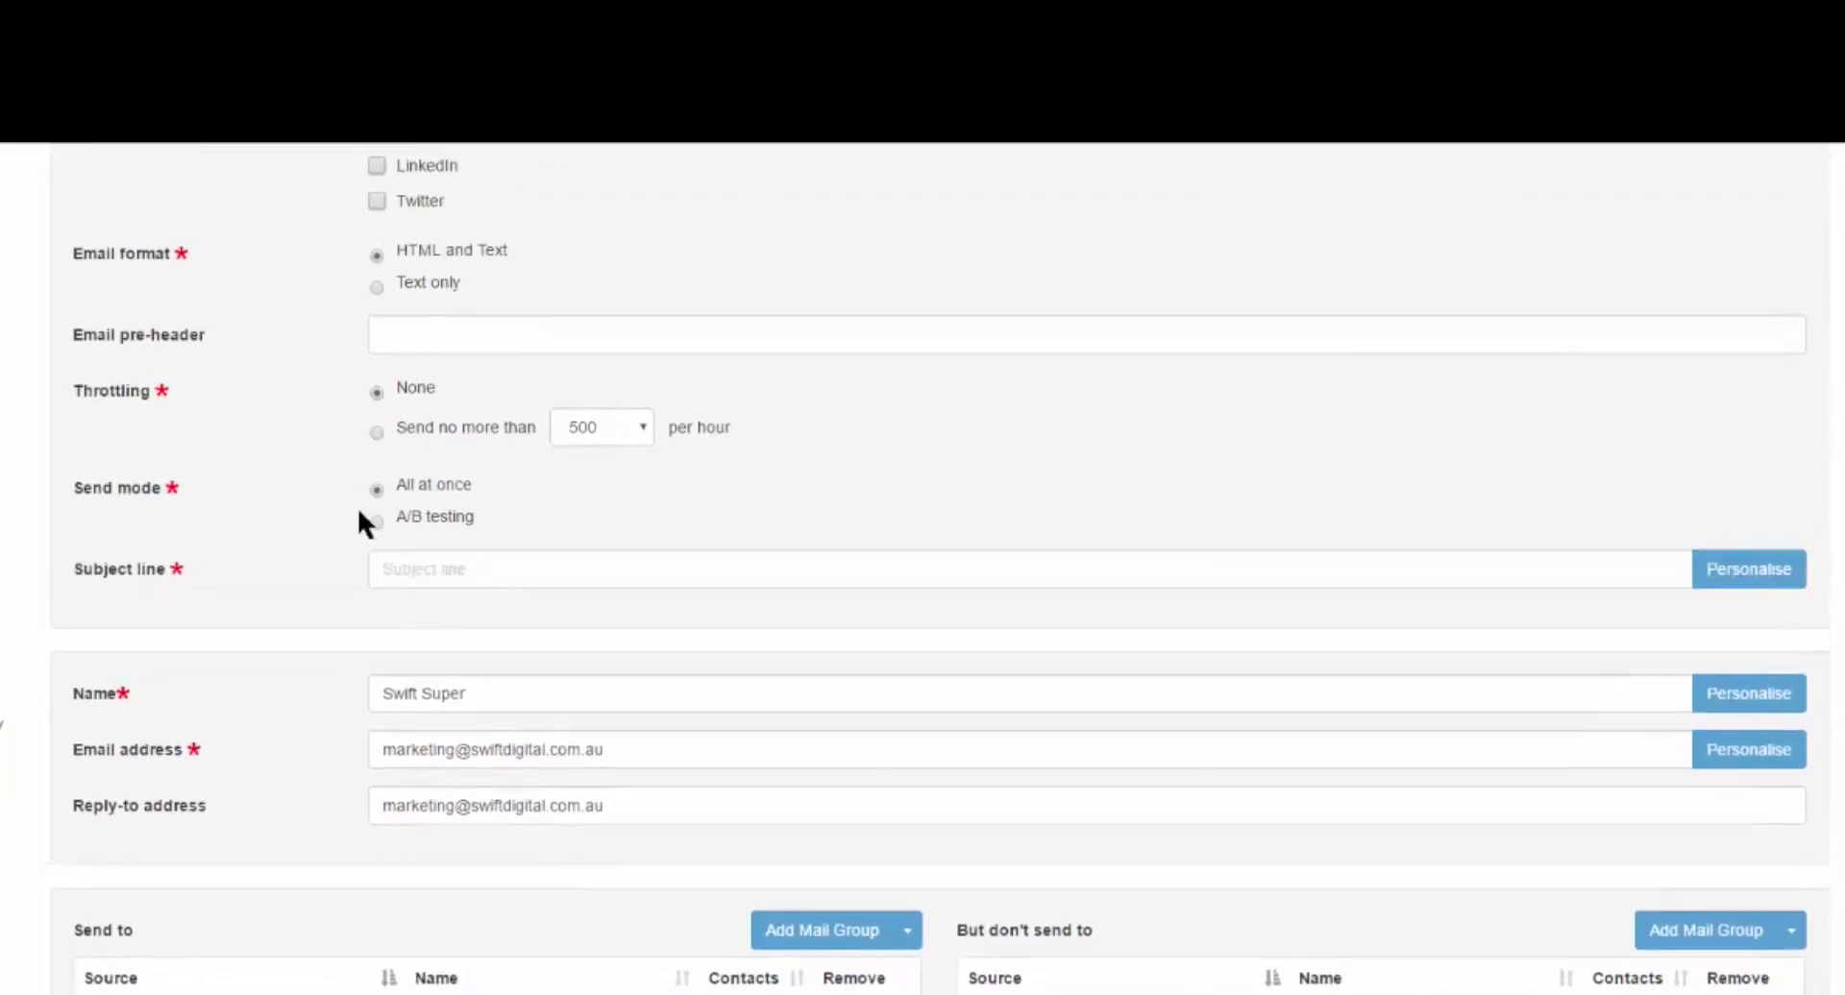
Paste "Your monthly newsletter has arrived!" as the email's subject line.
{"action": "right_click", "coordinate": [413, 571]}
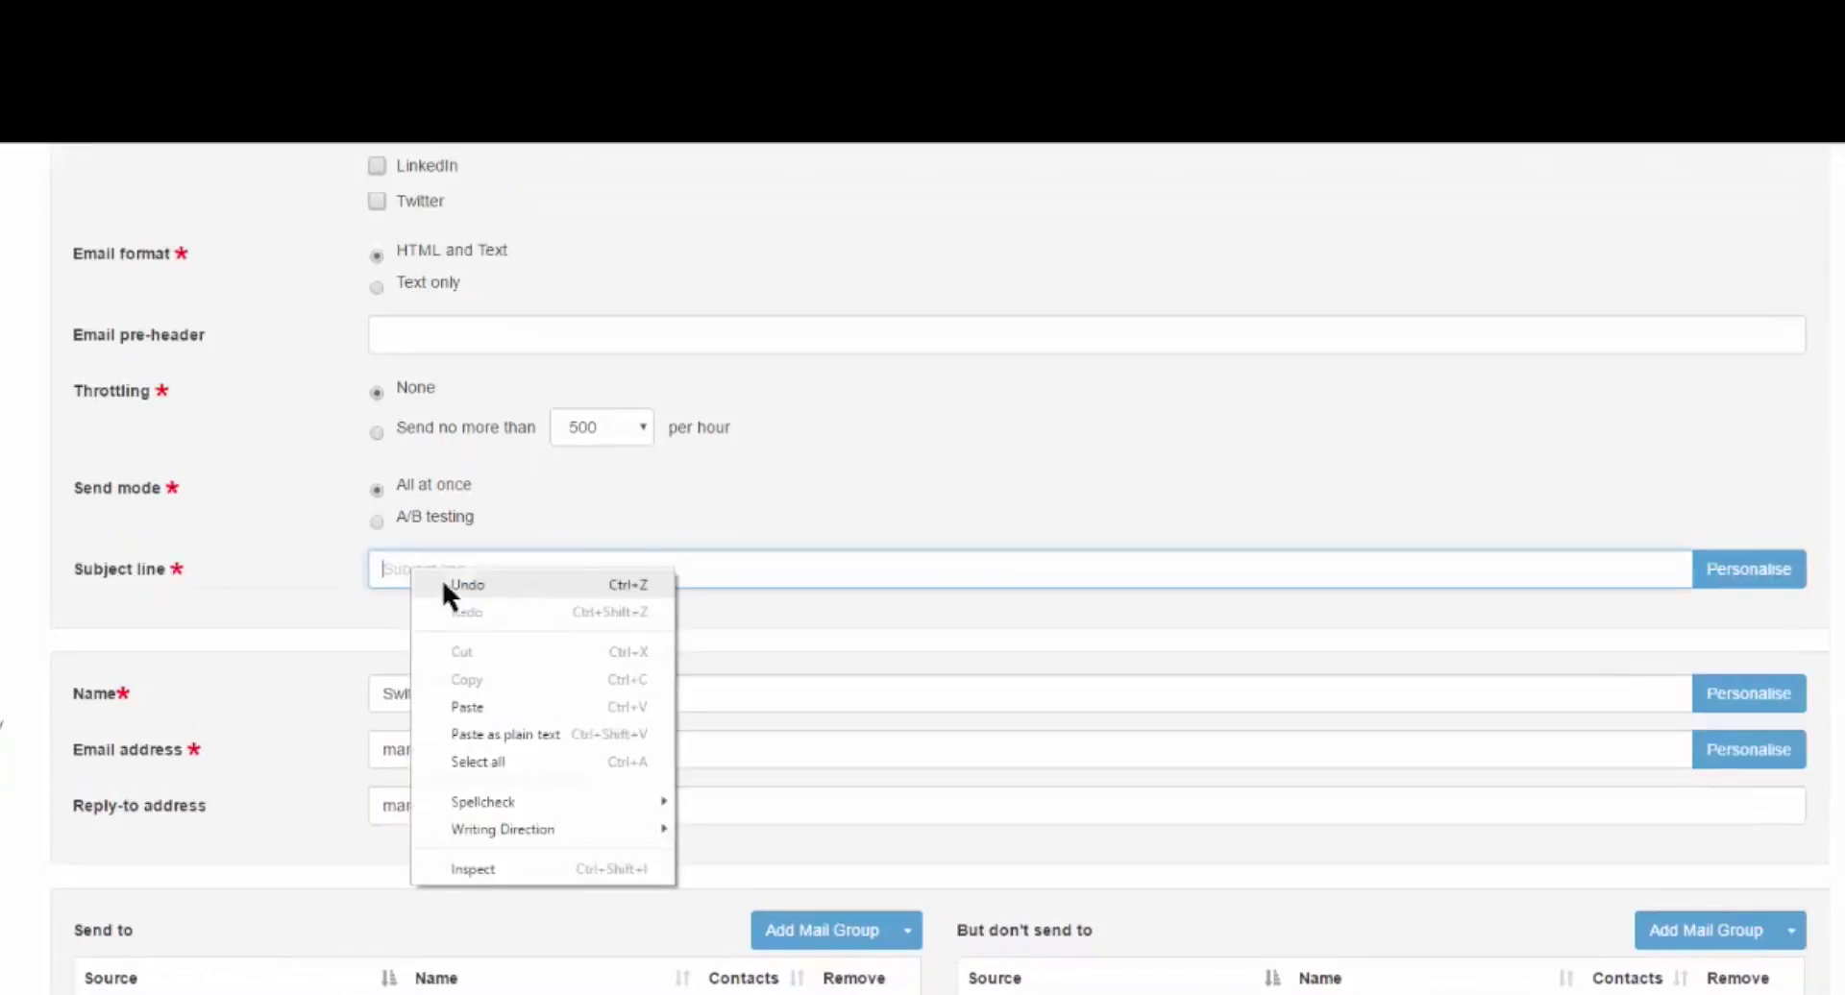
{"action": "left_click", "coordinate": [515, 708]}
{"action": "left_click", "coordinate": [532, 624]}
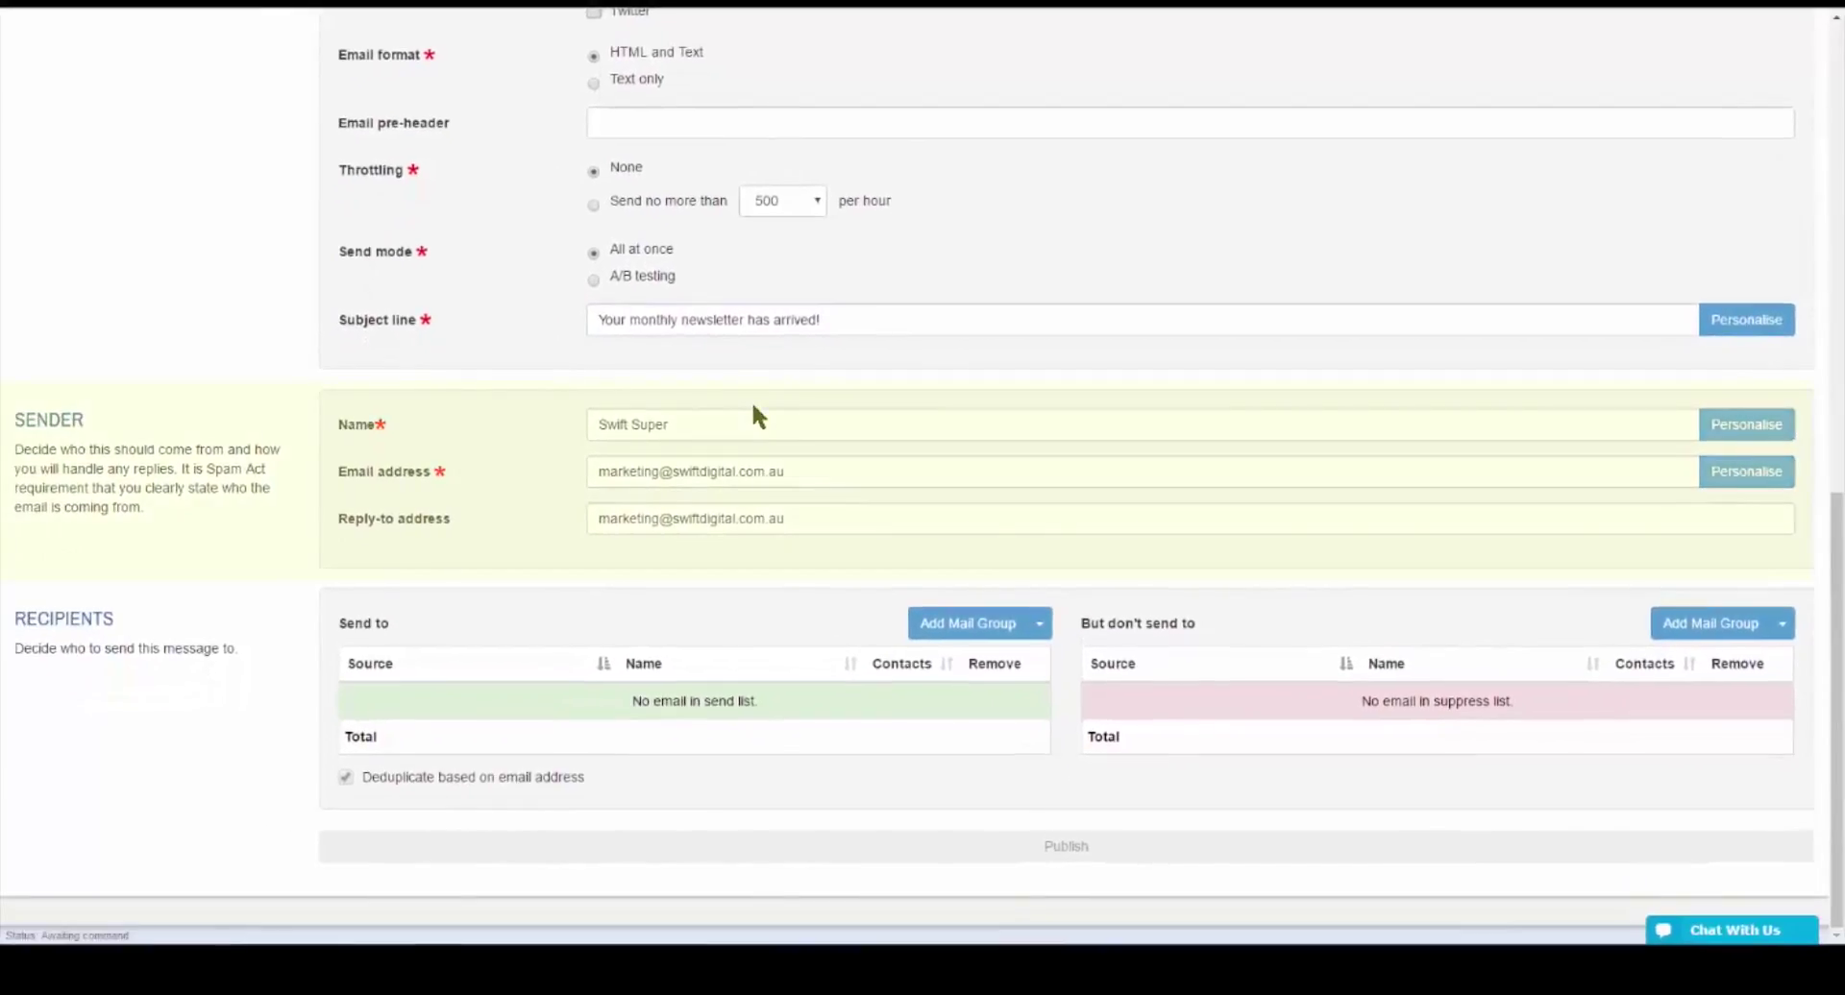
Replace the mailbox name in the sender's reply-to address with a staff member's first name, keeping the domain.
{"action": "left_click", "coordinate": [747, 427]}
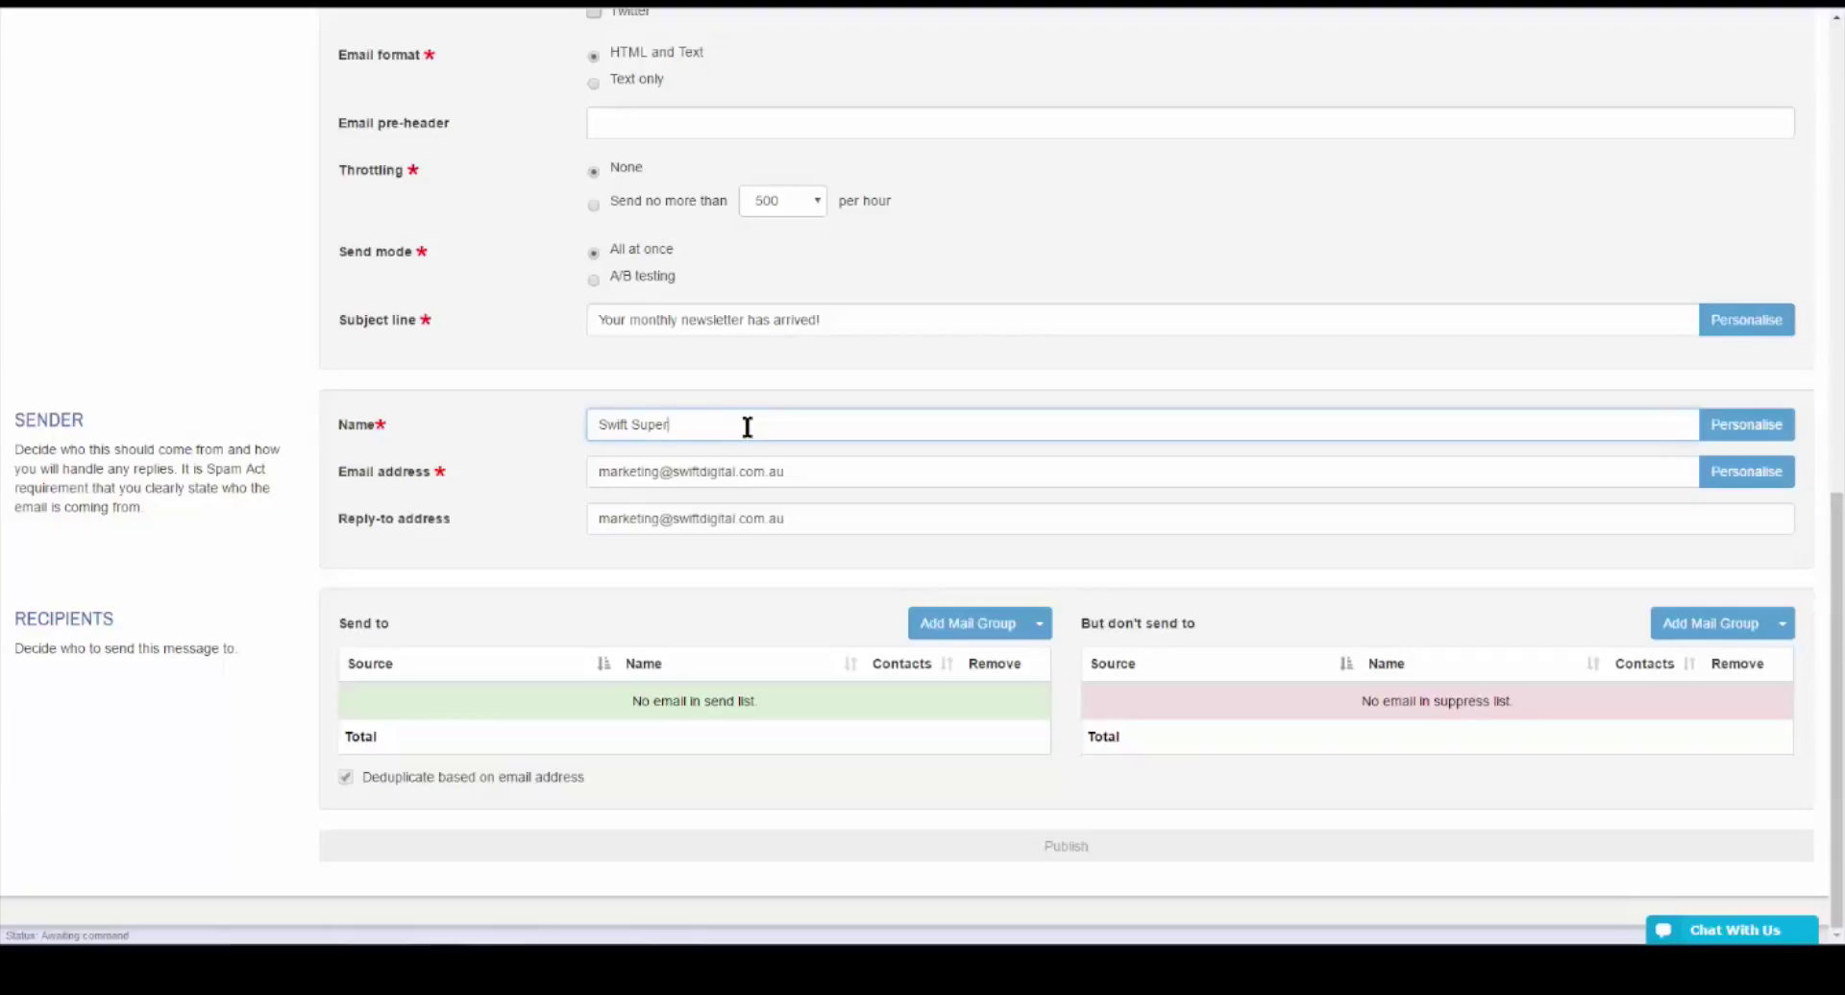
{"action": "left_click", "coordinate": [822, 518]}
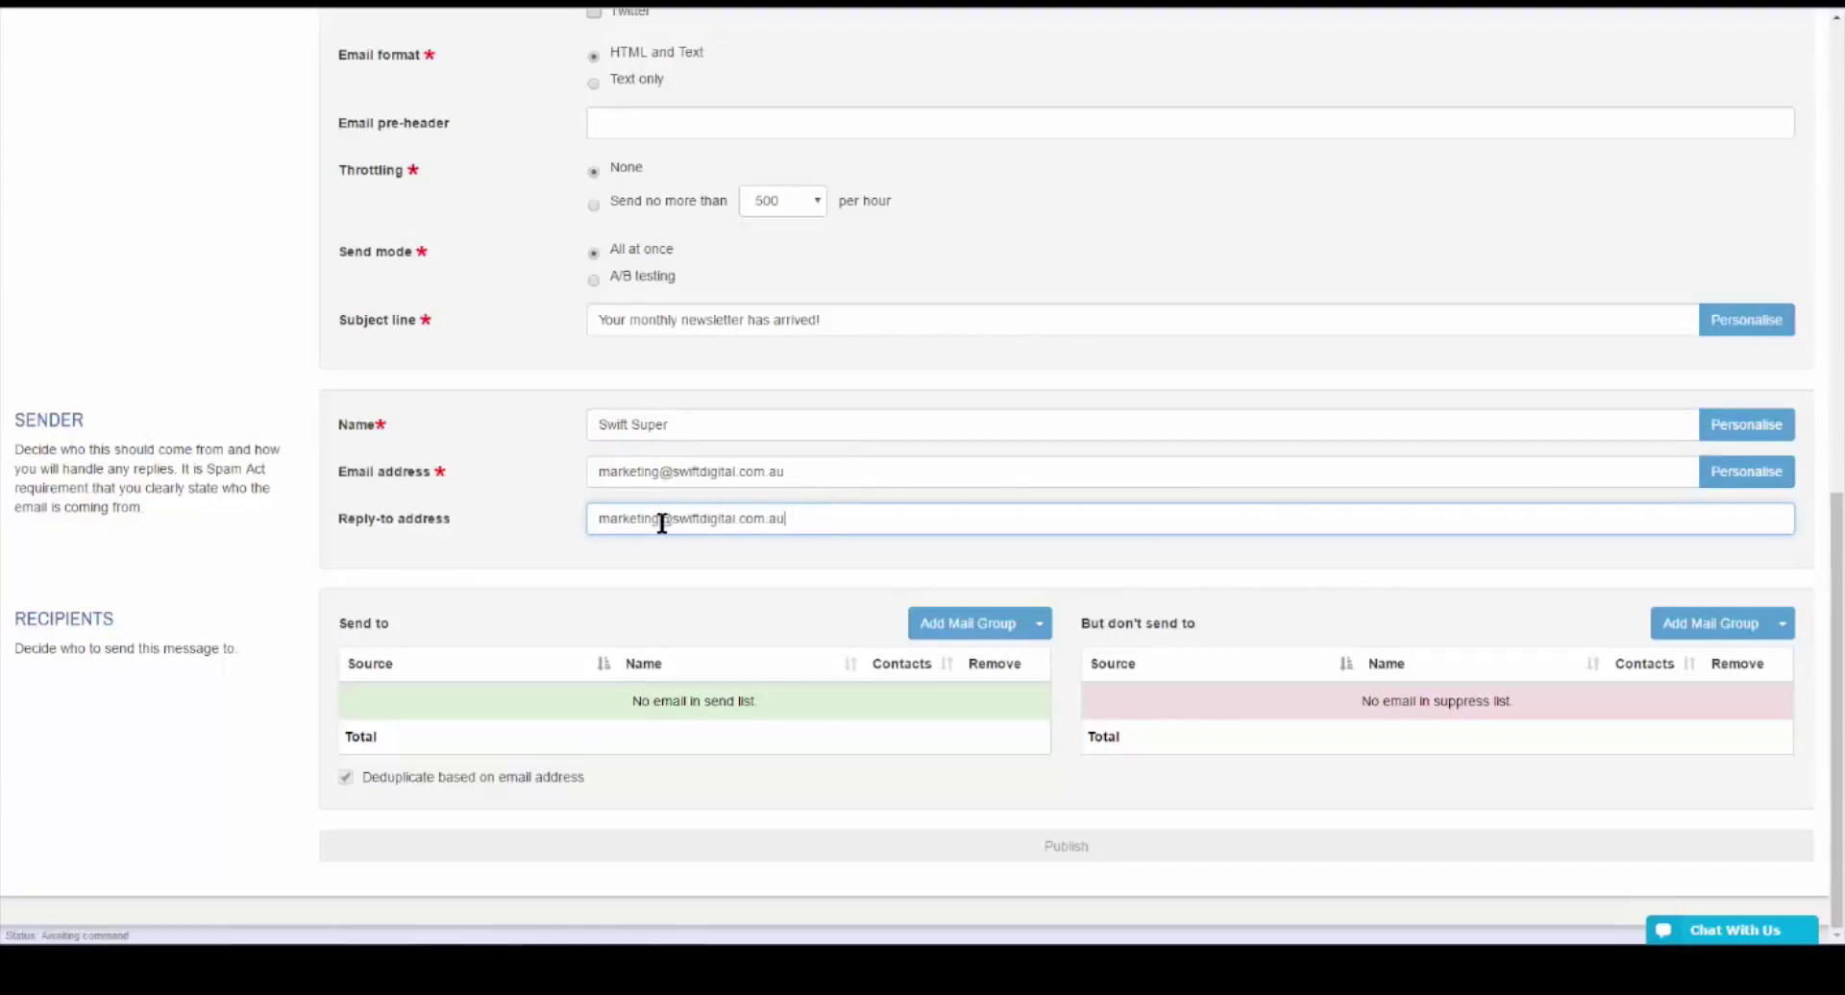
{"action": "double_click", "coordinate": [611, 518]}
{"action": "type", "text": "john"}
{"action": "left_click", "coordinate": [1062, 612]}
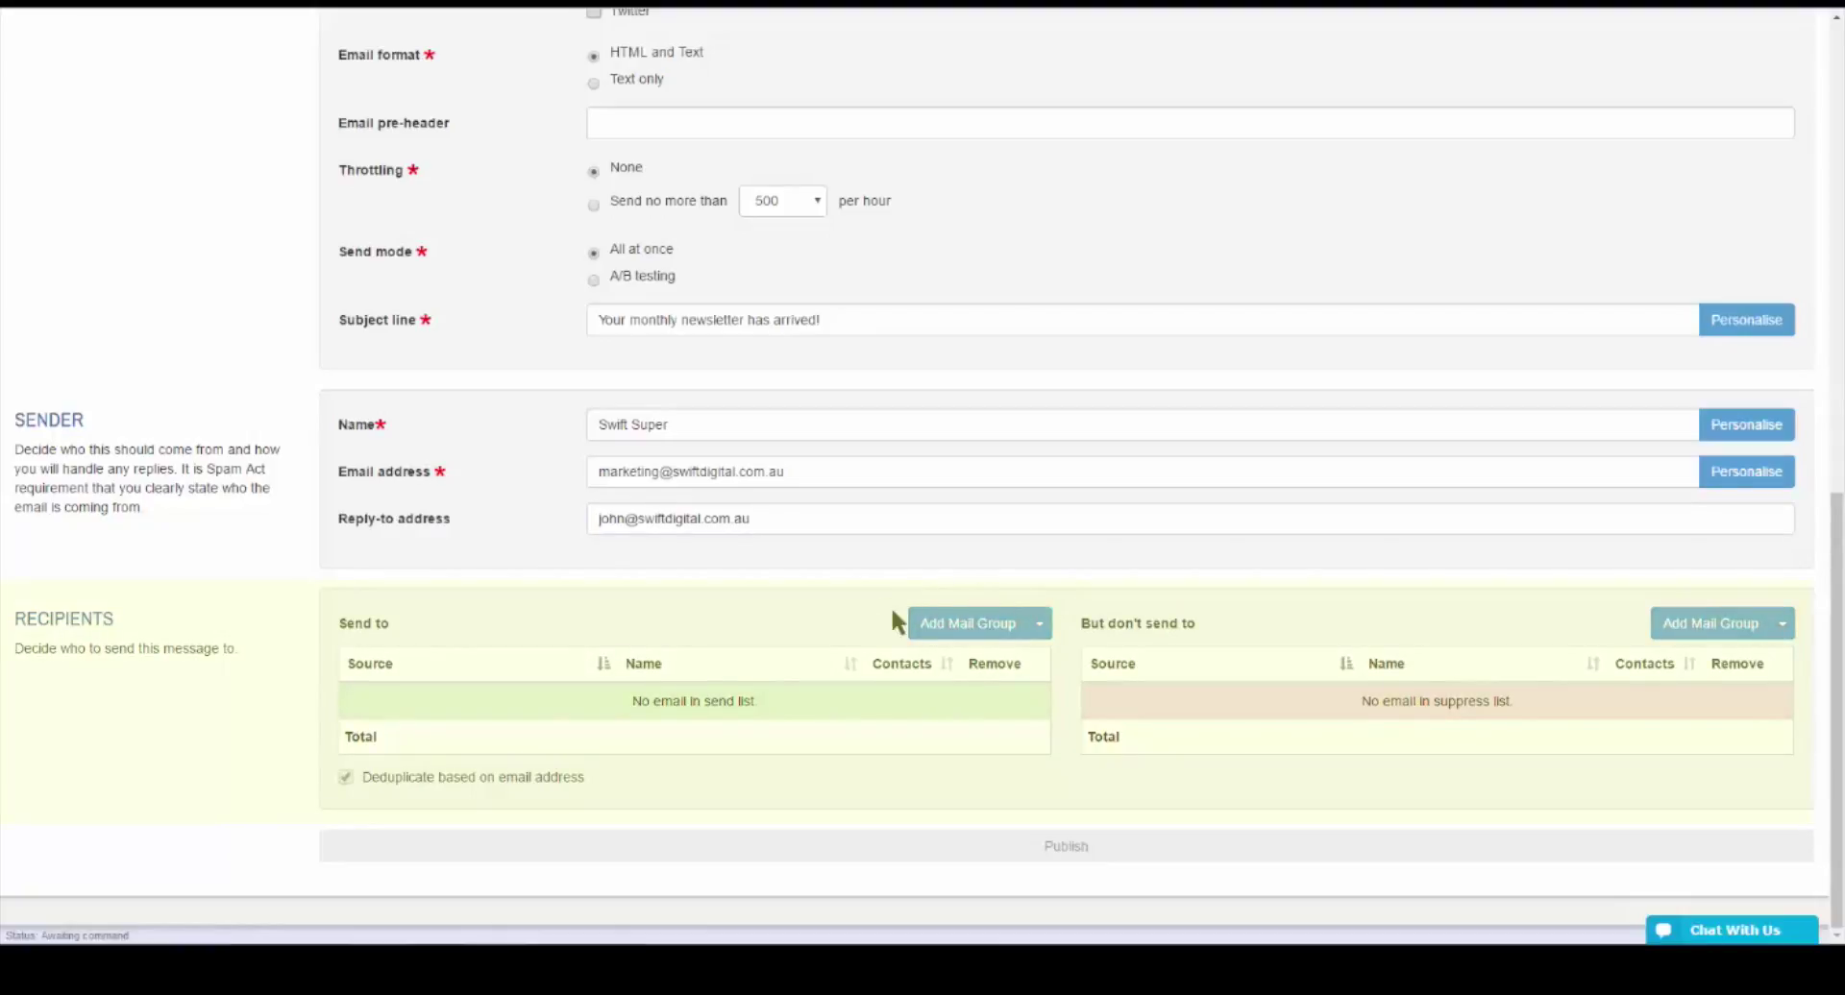
Add the "All new subscribers" mail group to the recipients in the send list.
{"action": "left_click", "coordinate": [1038, 624]}
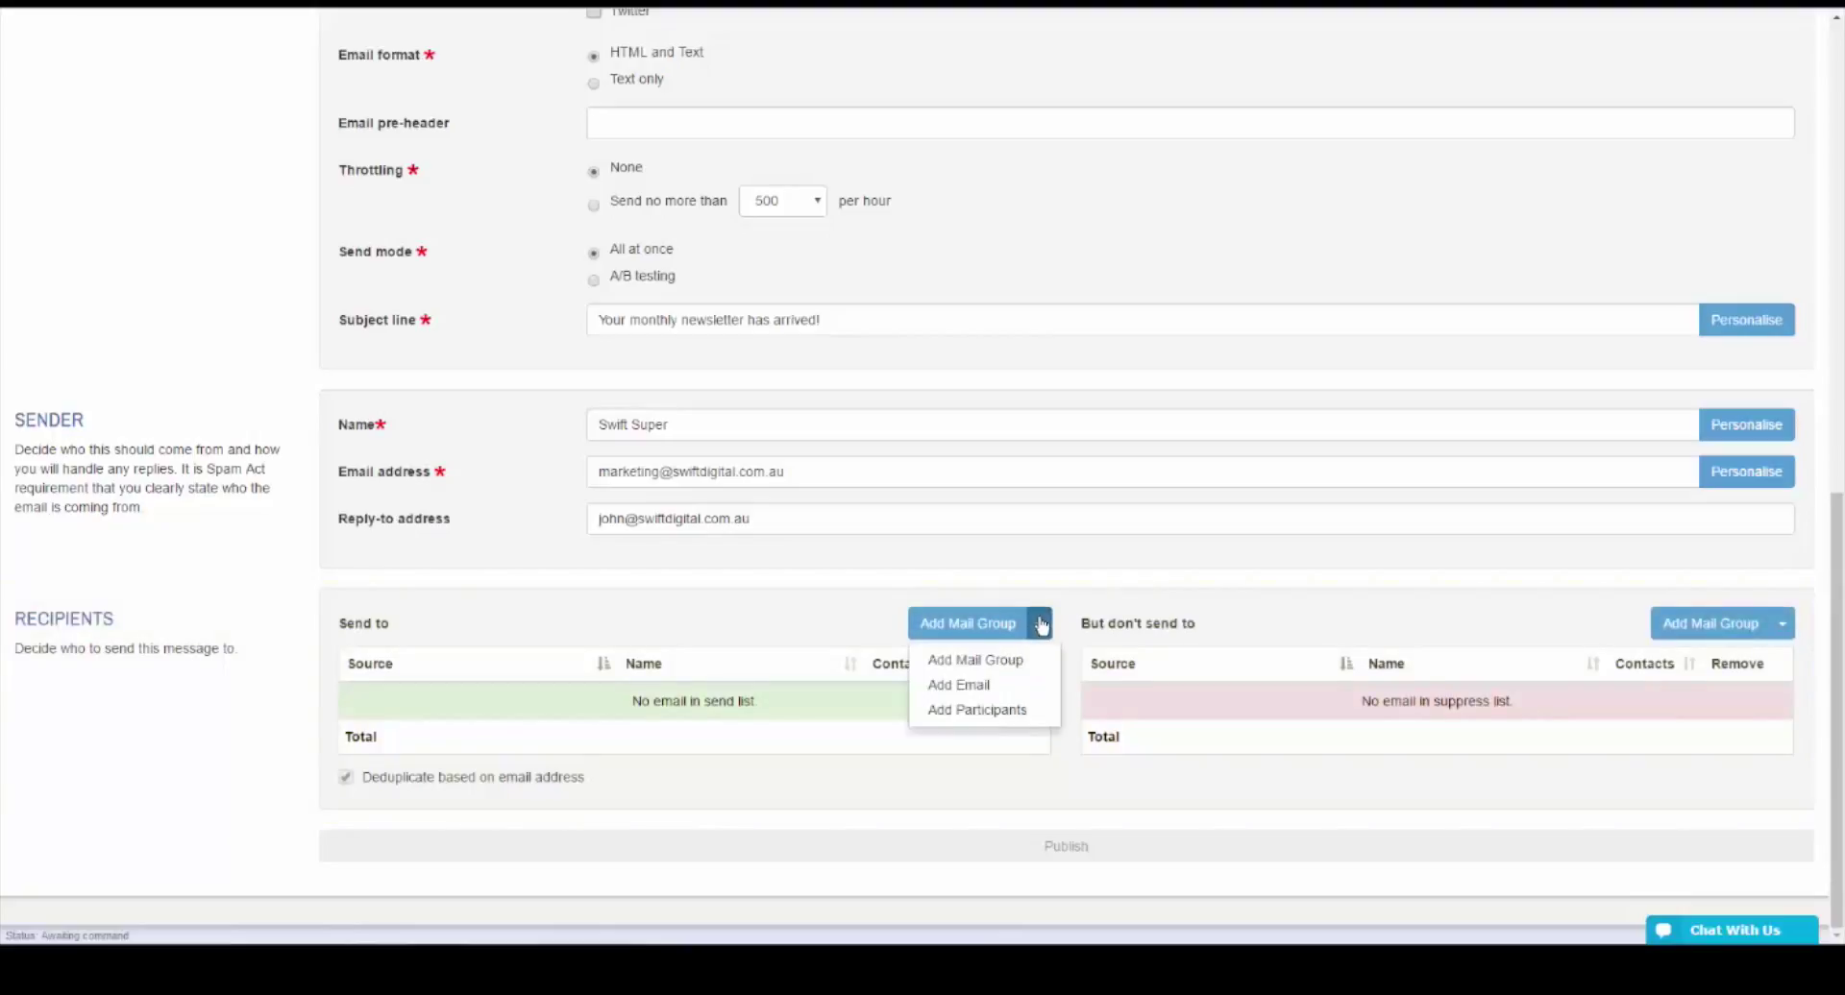
{"action": "left_click", "coordinate": [961, 660]}
{"action": "left_click", "coordinate": [660, 384]}
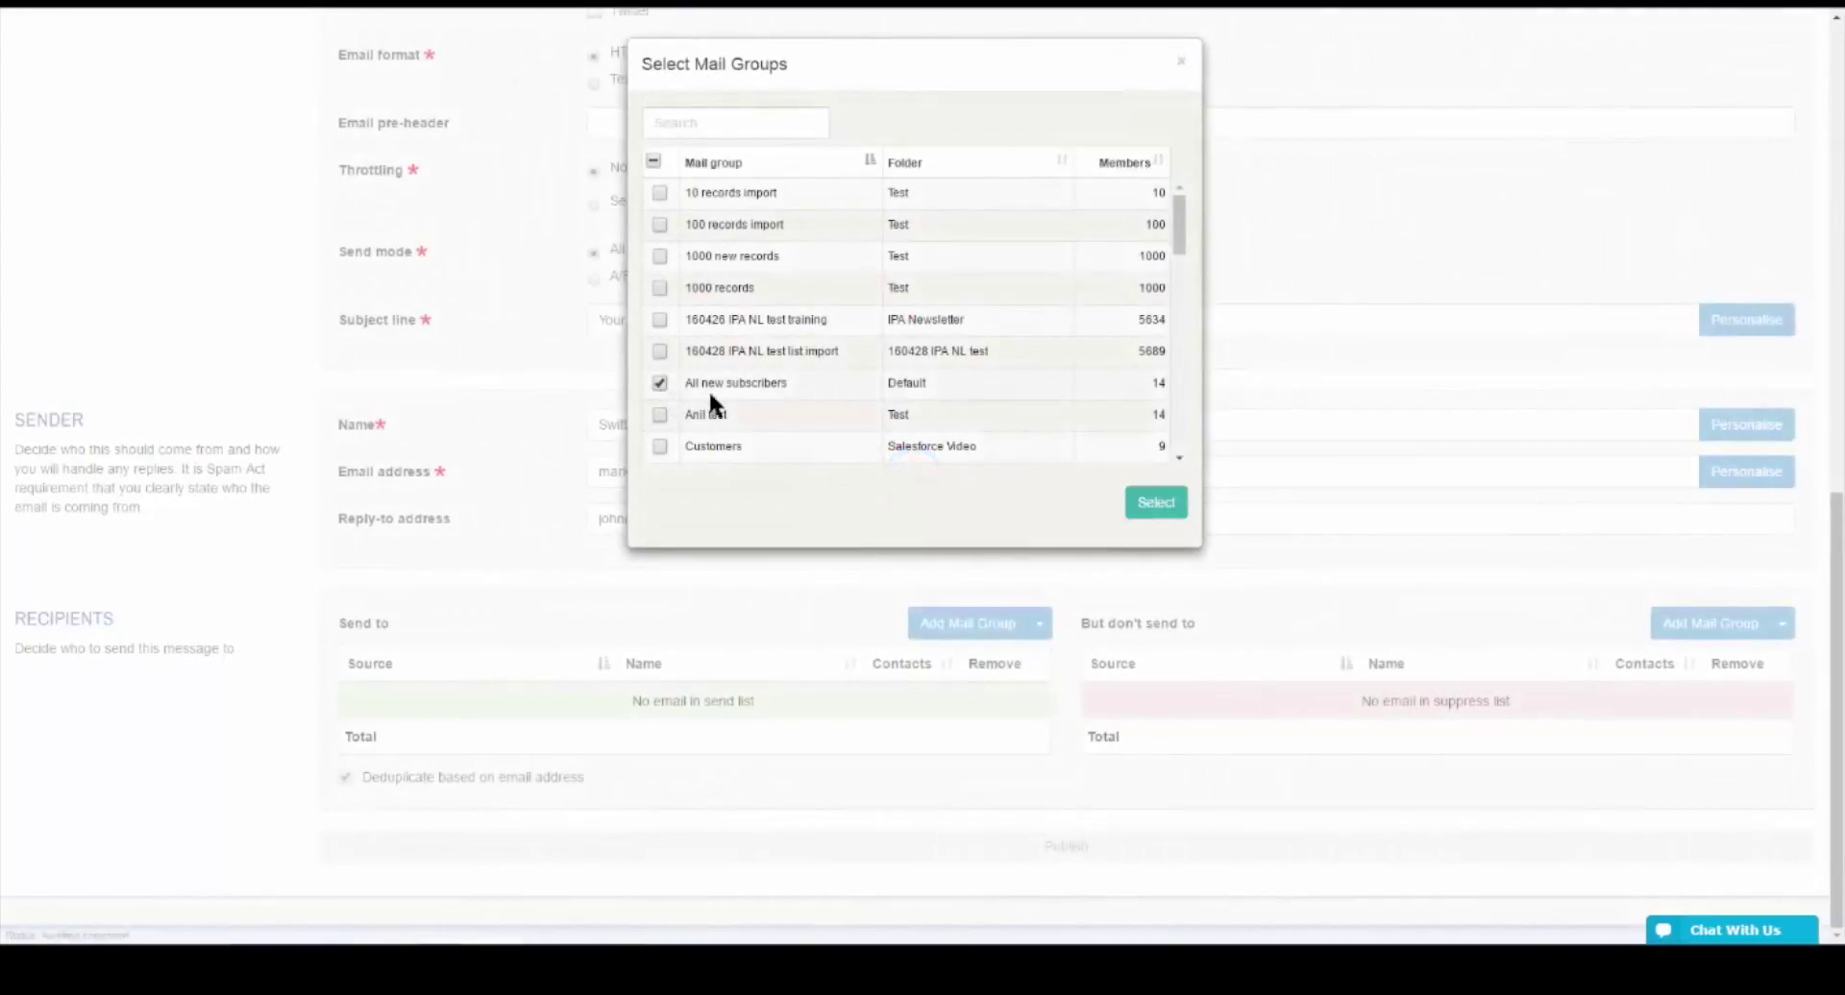
{"action": "left_click", "coordinate": [1149, 500]}
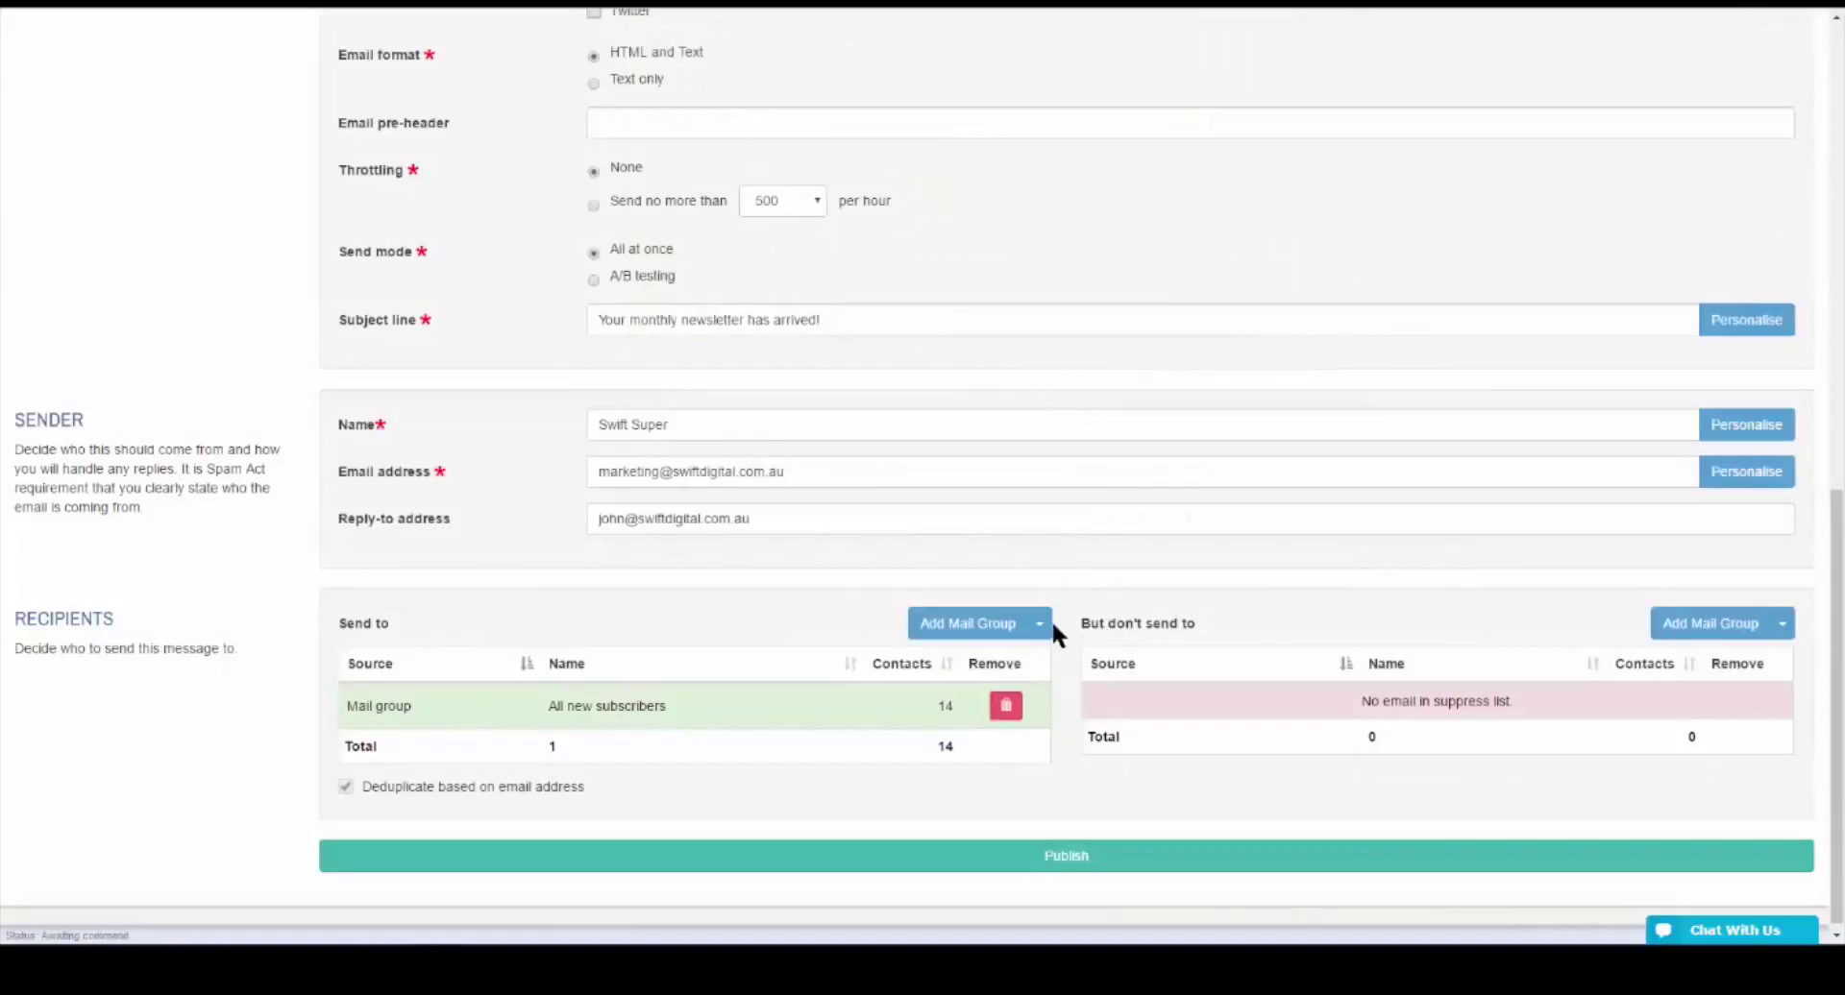
Add the support team's email address as an individual recipient in the send list.
{"action": "left_click", "coordinate": [1040, 624]}
{"action": "left_click", "coordinate": [959, 685]}
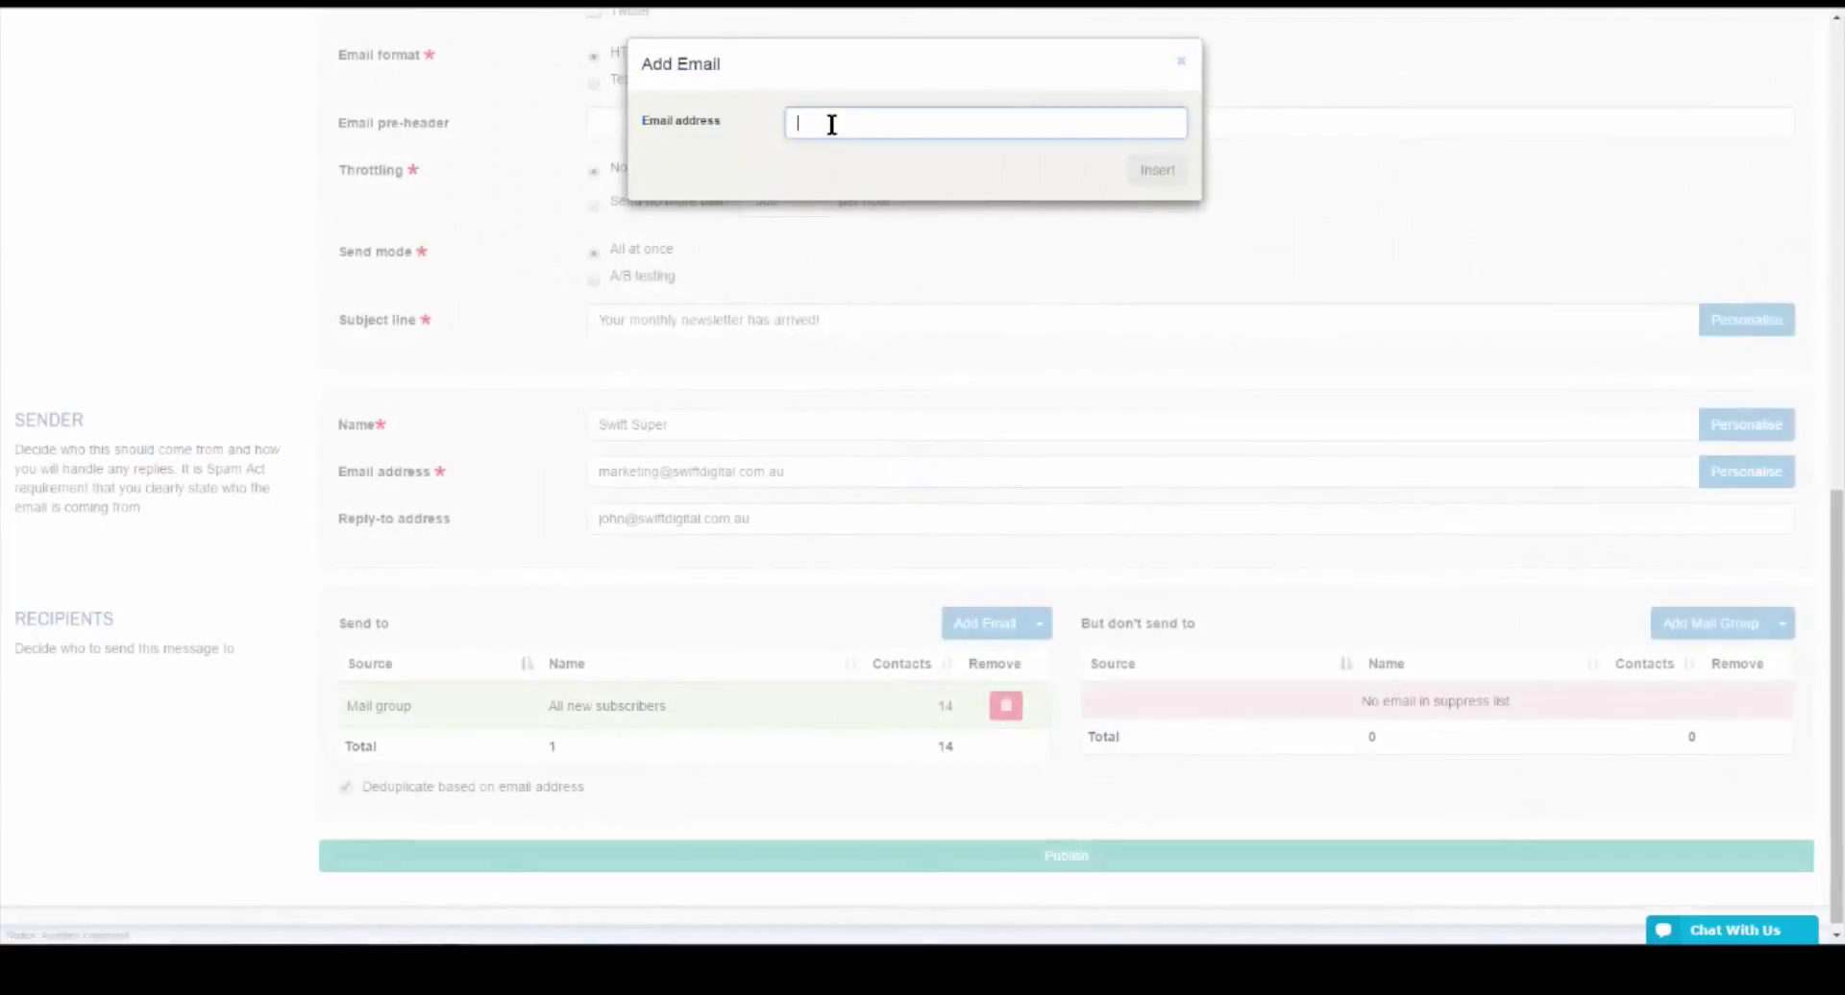
{"action": "right_click", "coordinate": [832, 124]}
{"action": "left_click", "coordinate": [909, 259]}
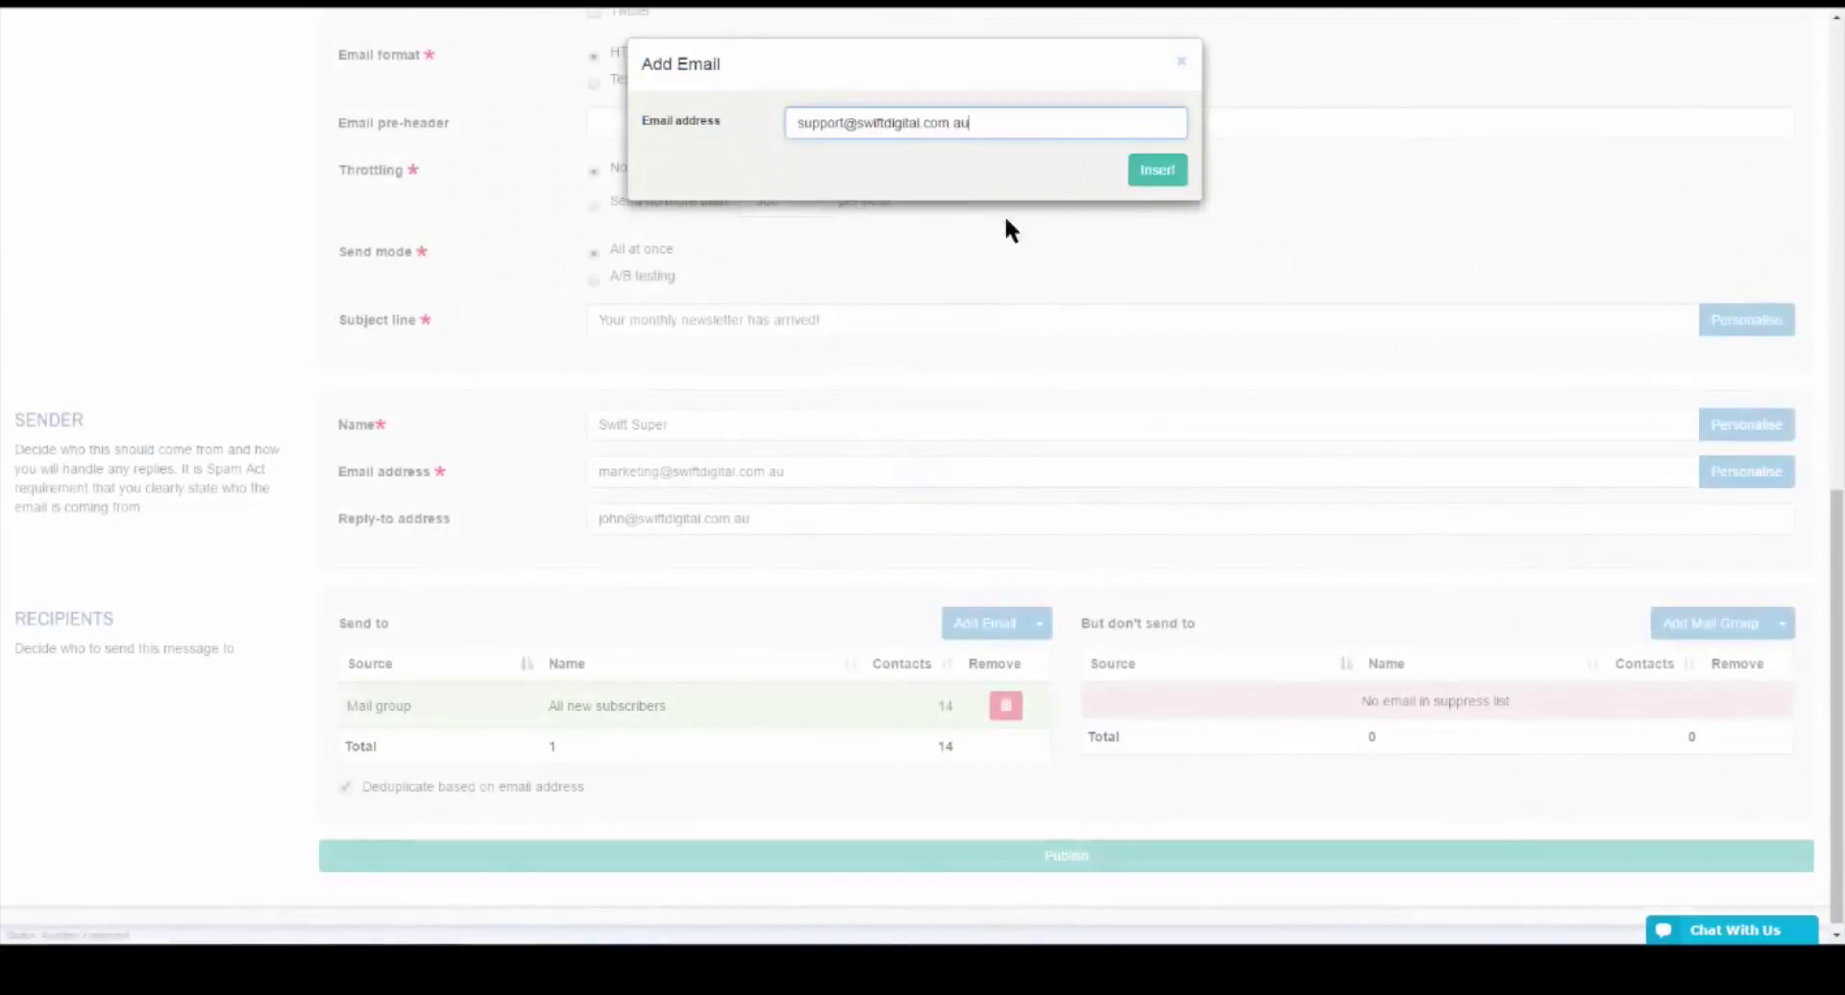
{"action": "left_click", "coordinate": [1161, 178]}
Search events for "run" and add participants of Run Club series day 1 with All Statuses to the send list.
{"action": "left_click", "coordinate": [1038, 623]}
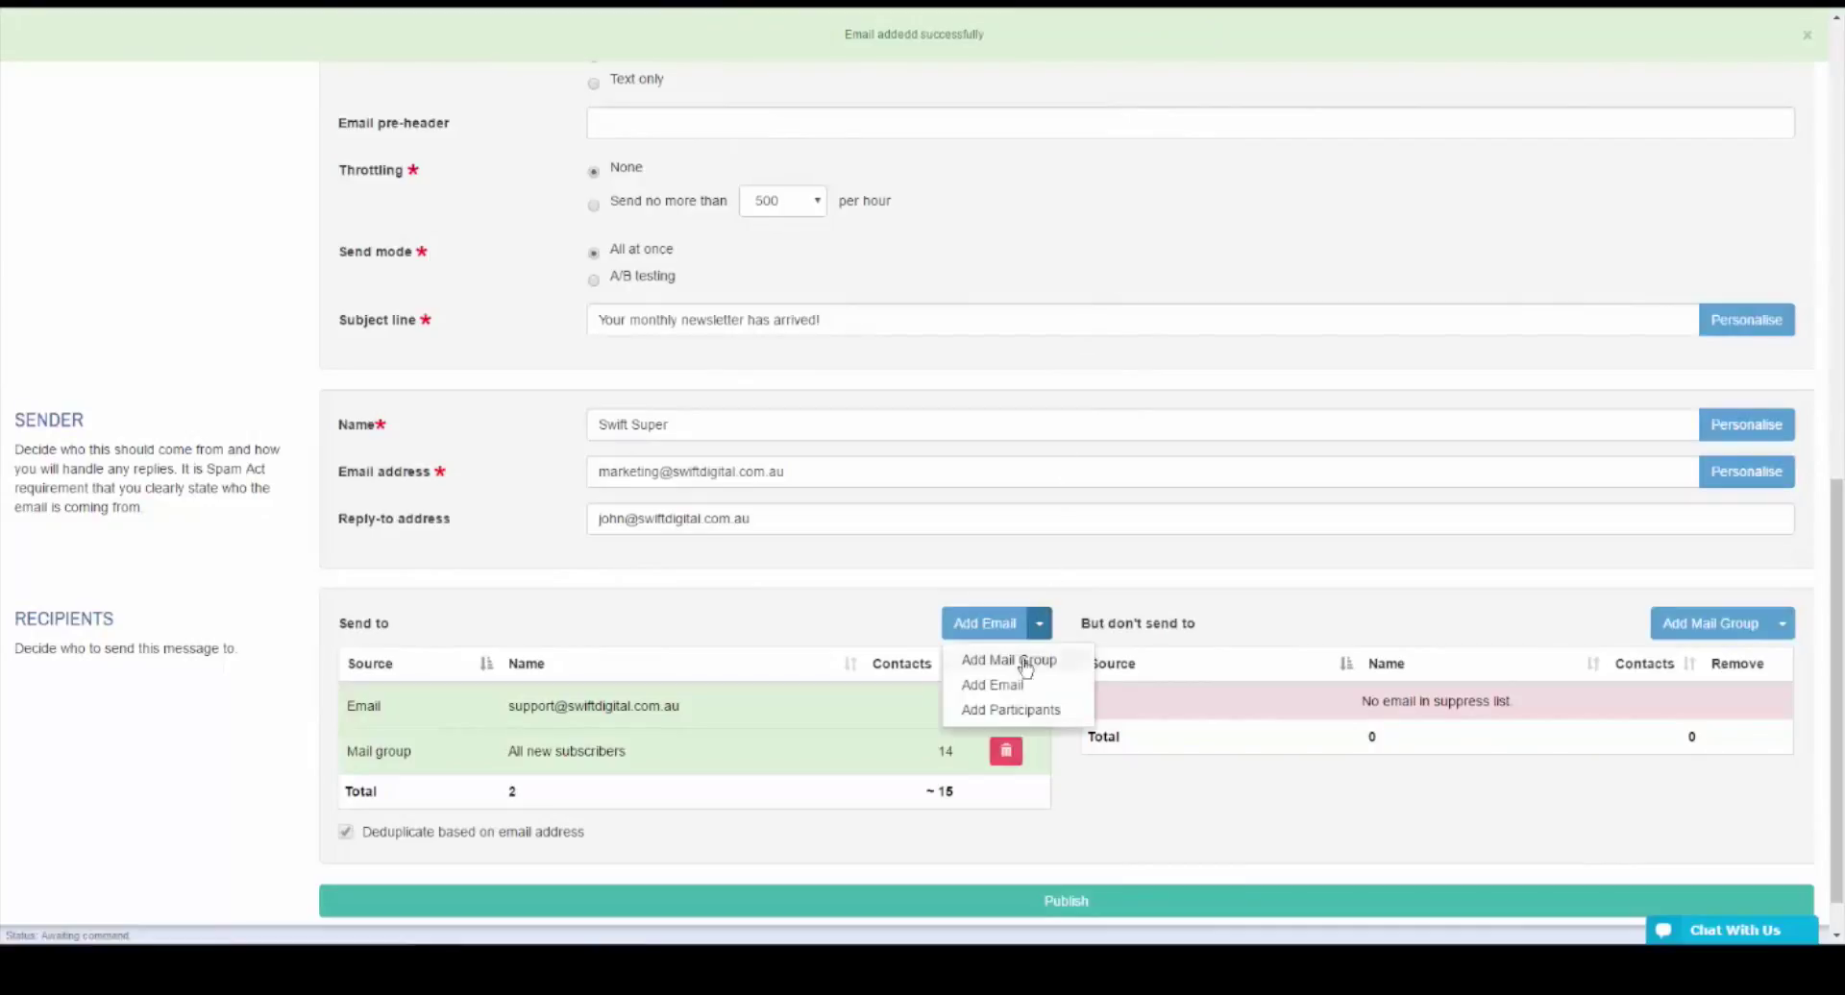
{"action": "left_click", "coordinate": [1006, 709]}
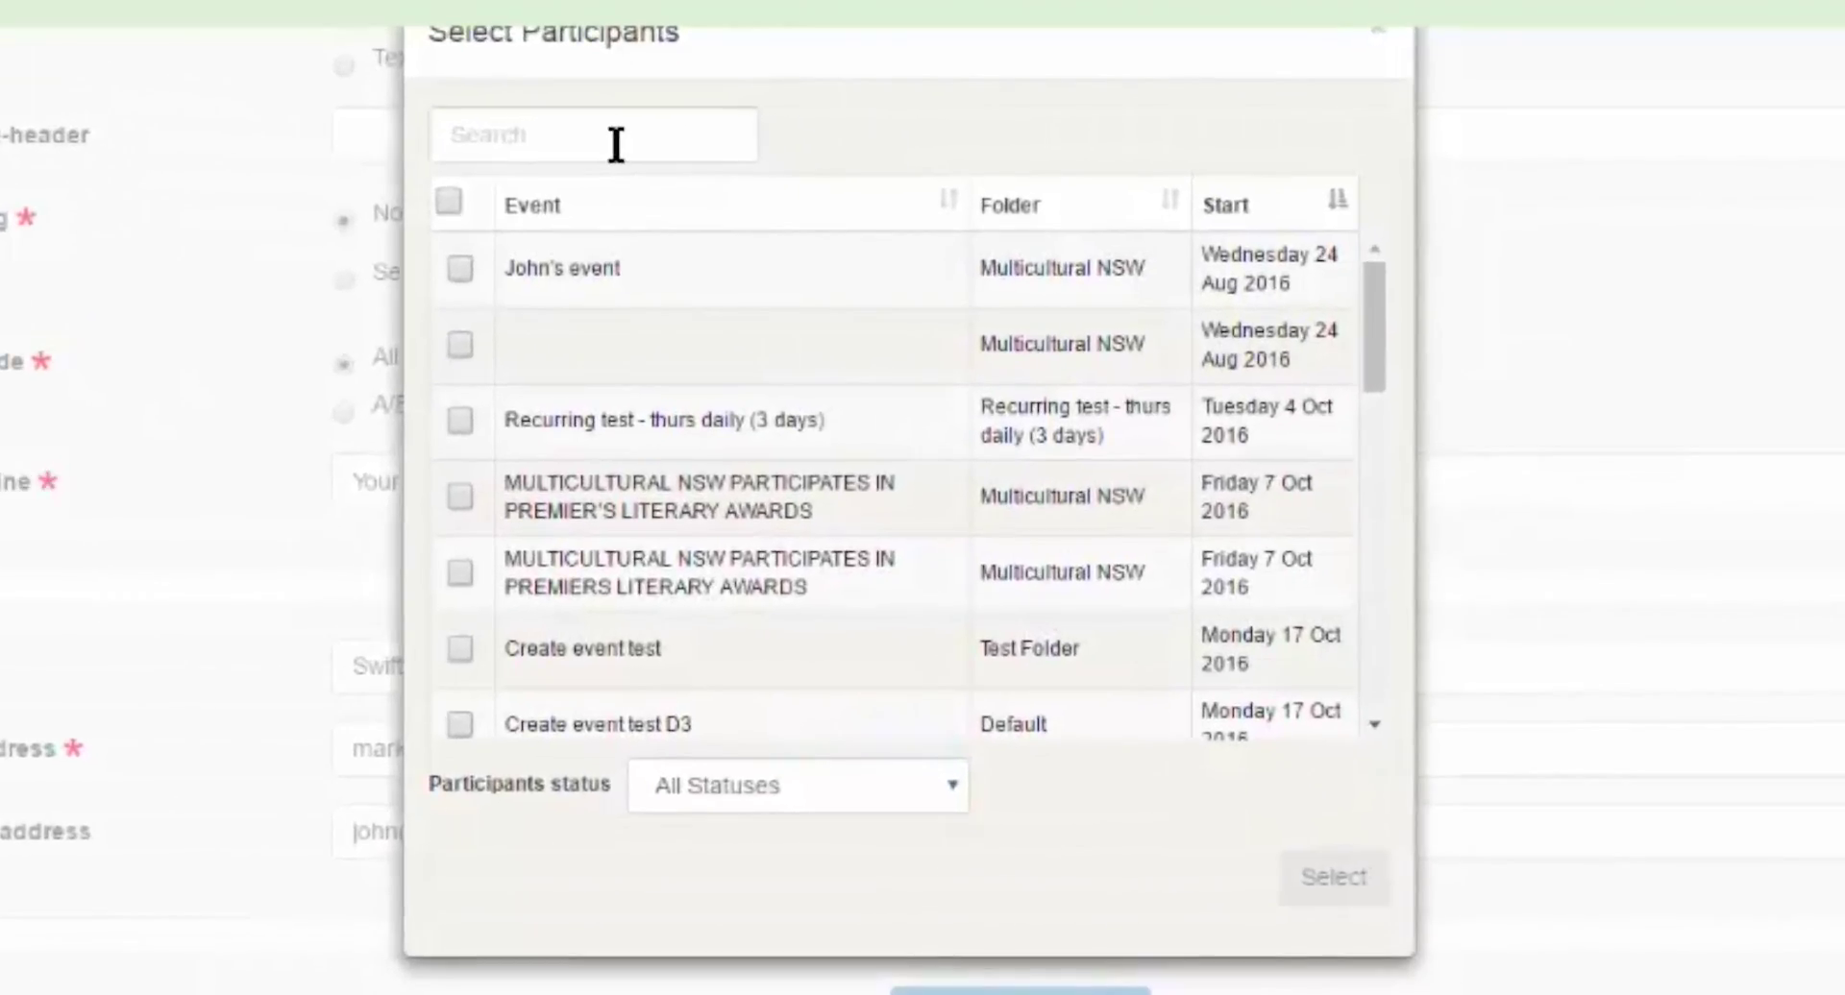
{"action": "left_click", "coordinate": [747, 129]}
{"action": "type", "text": "run"}
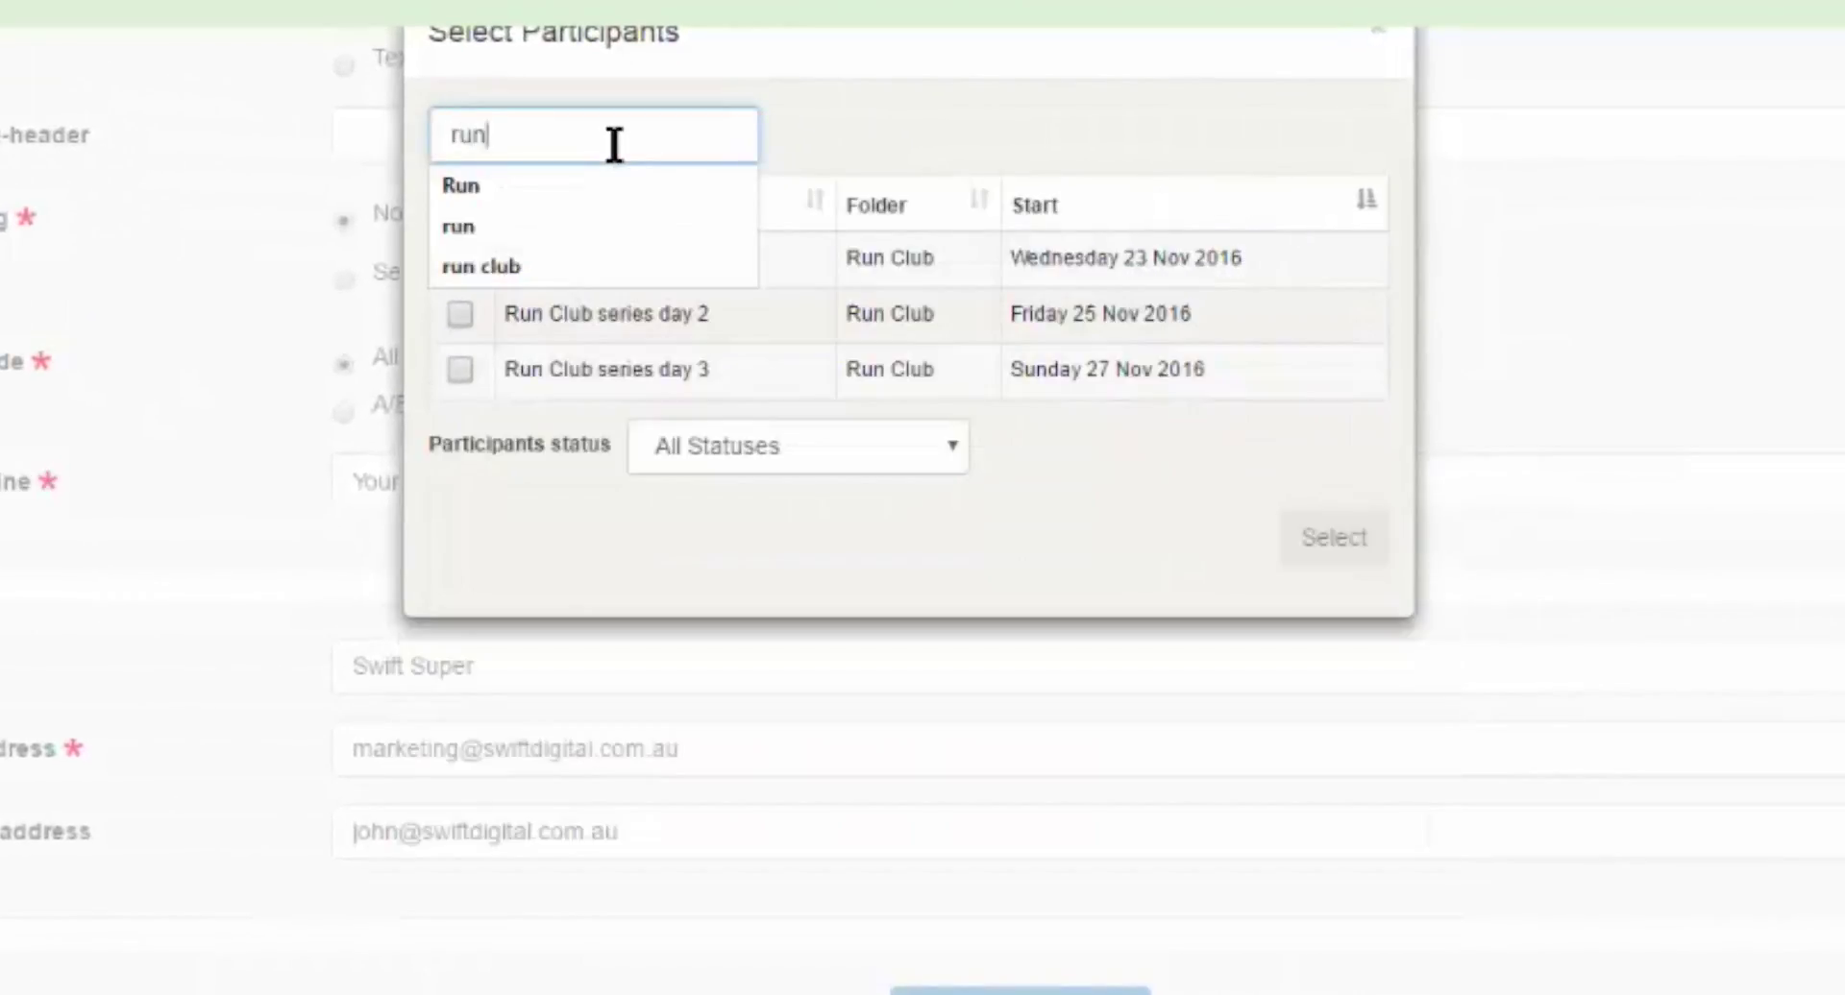
{"action": "left_click", "coordinate": [597, 228]}
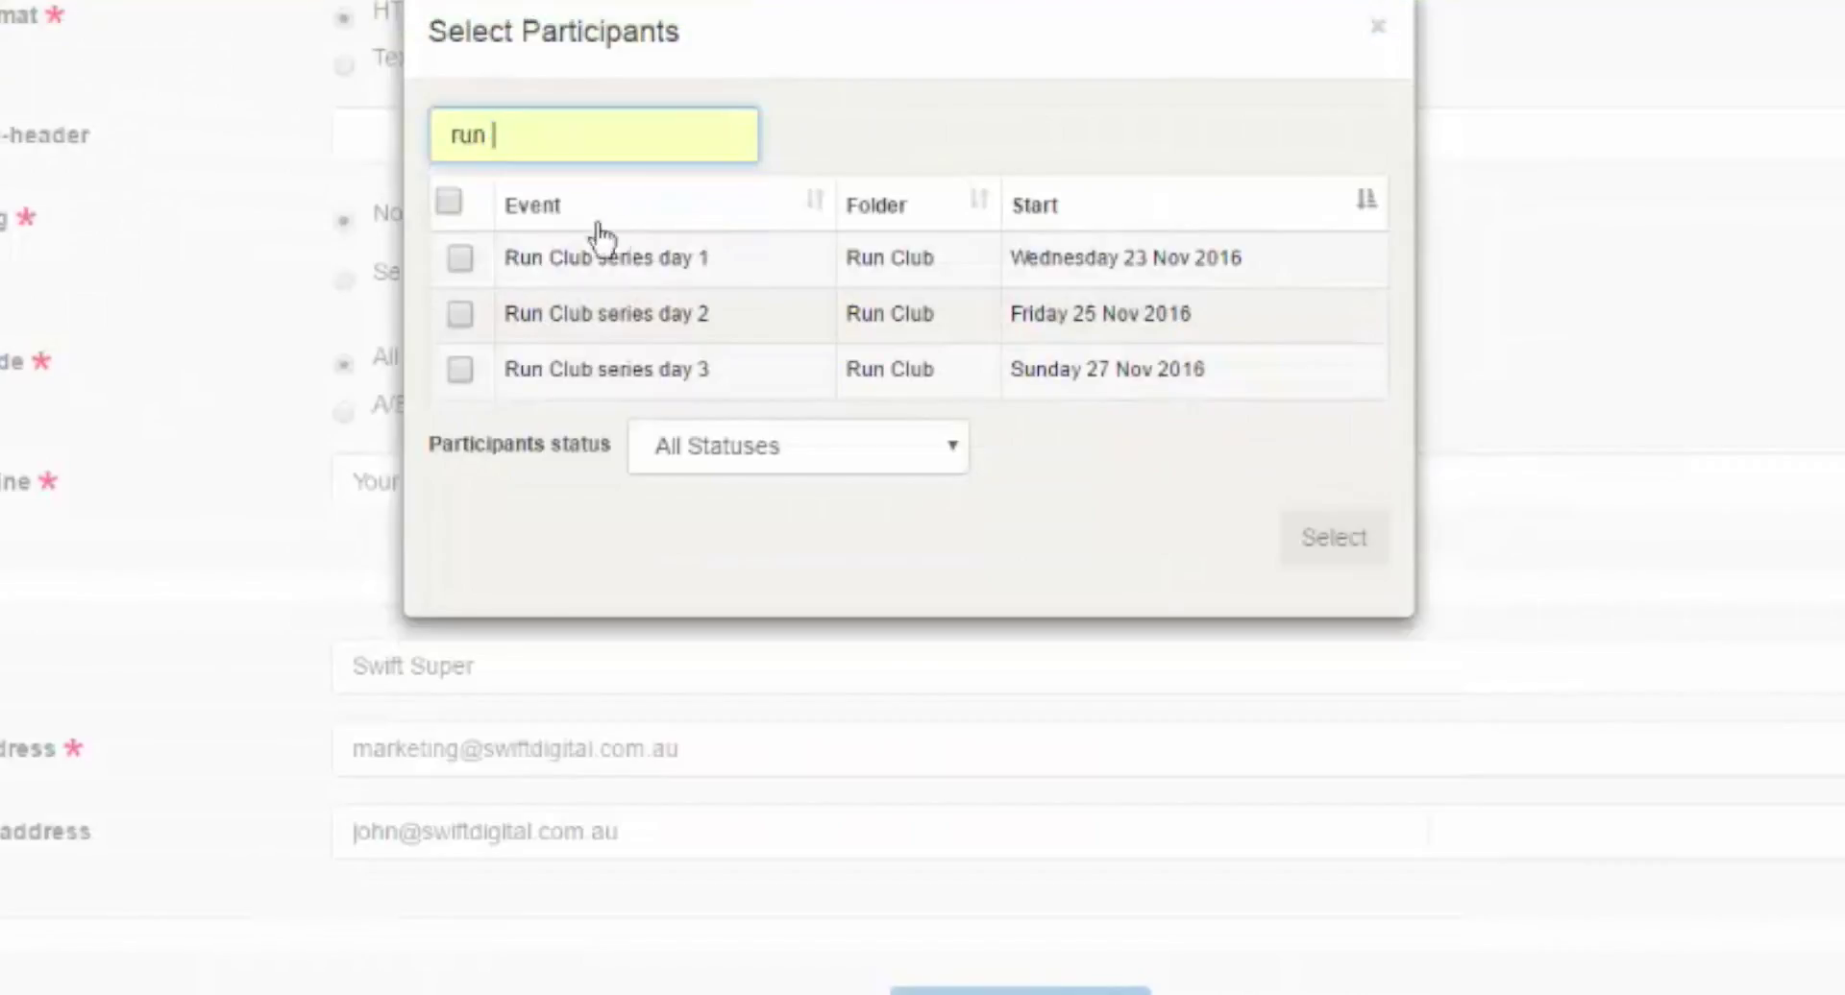
{"action": "left_click", "coordinate": [460, 257]}
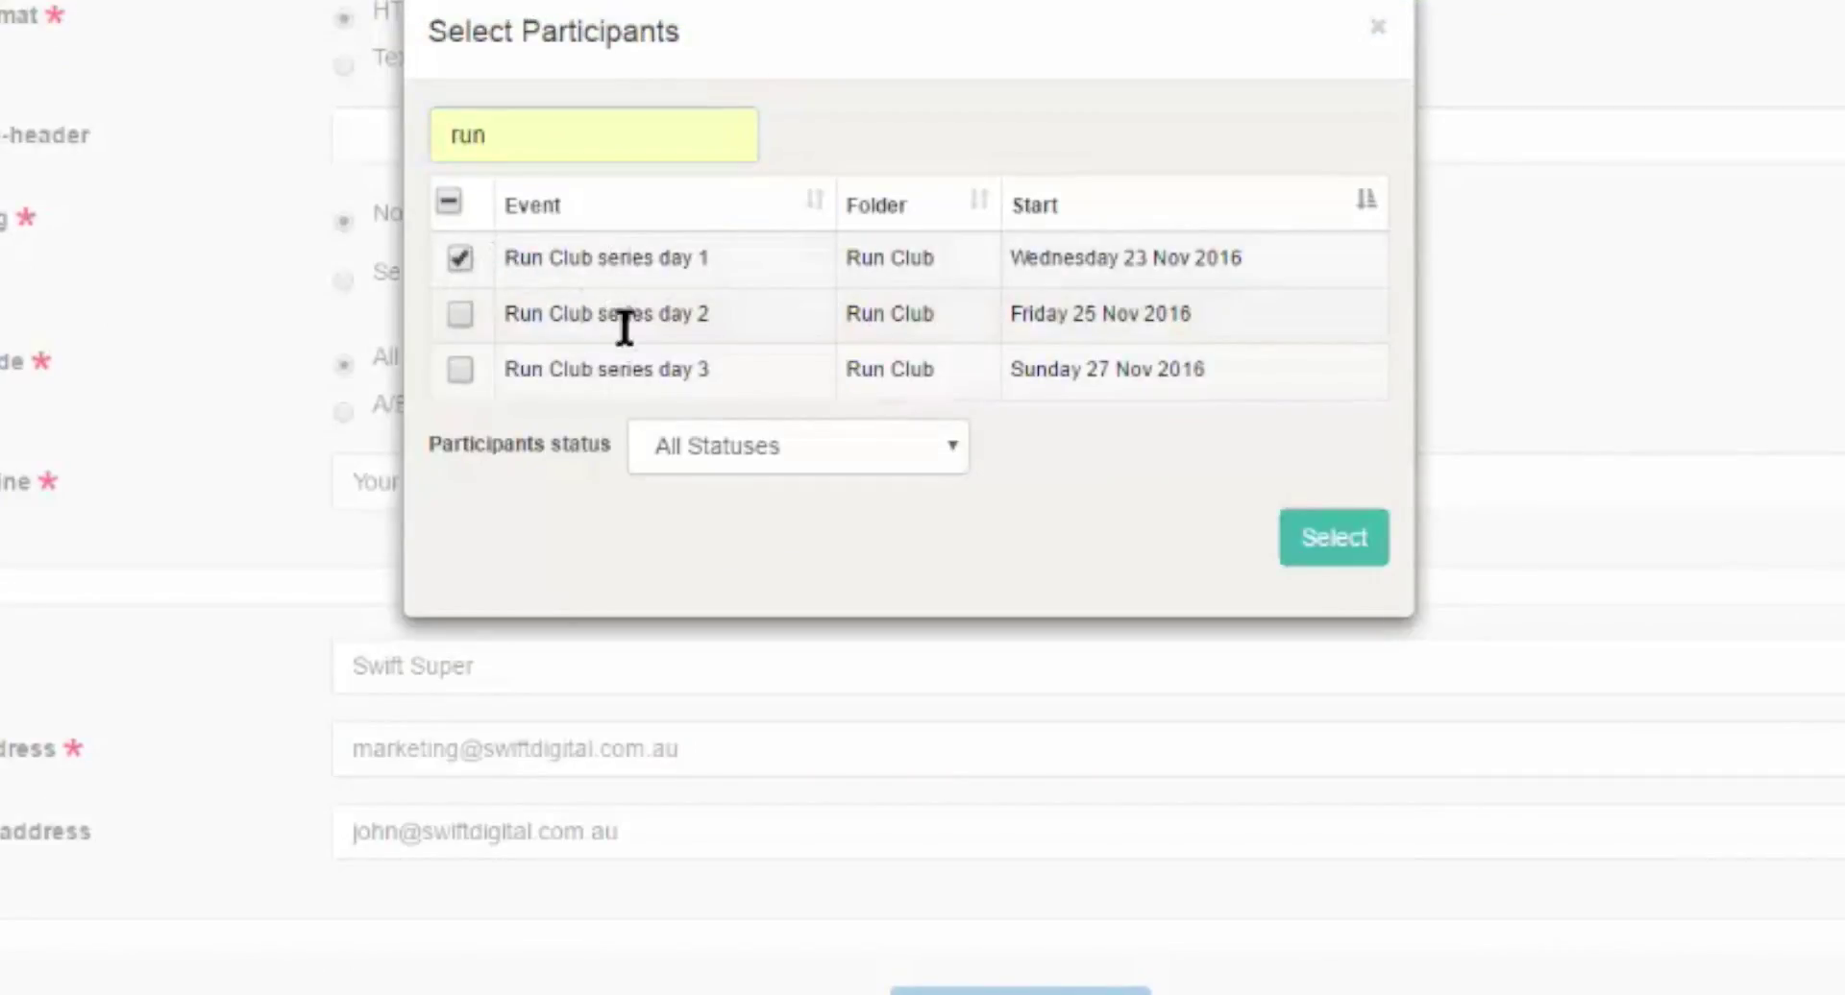
{"action": "left_click", "coordinate": [888, 448]}
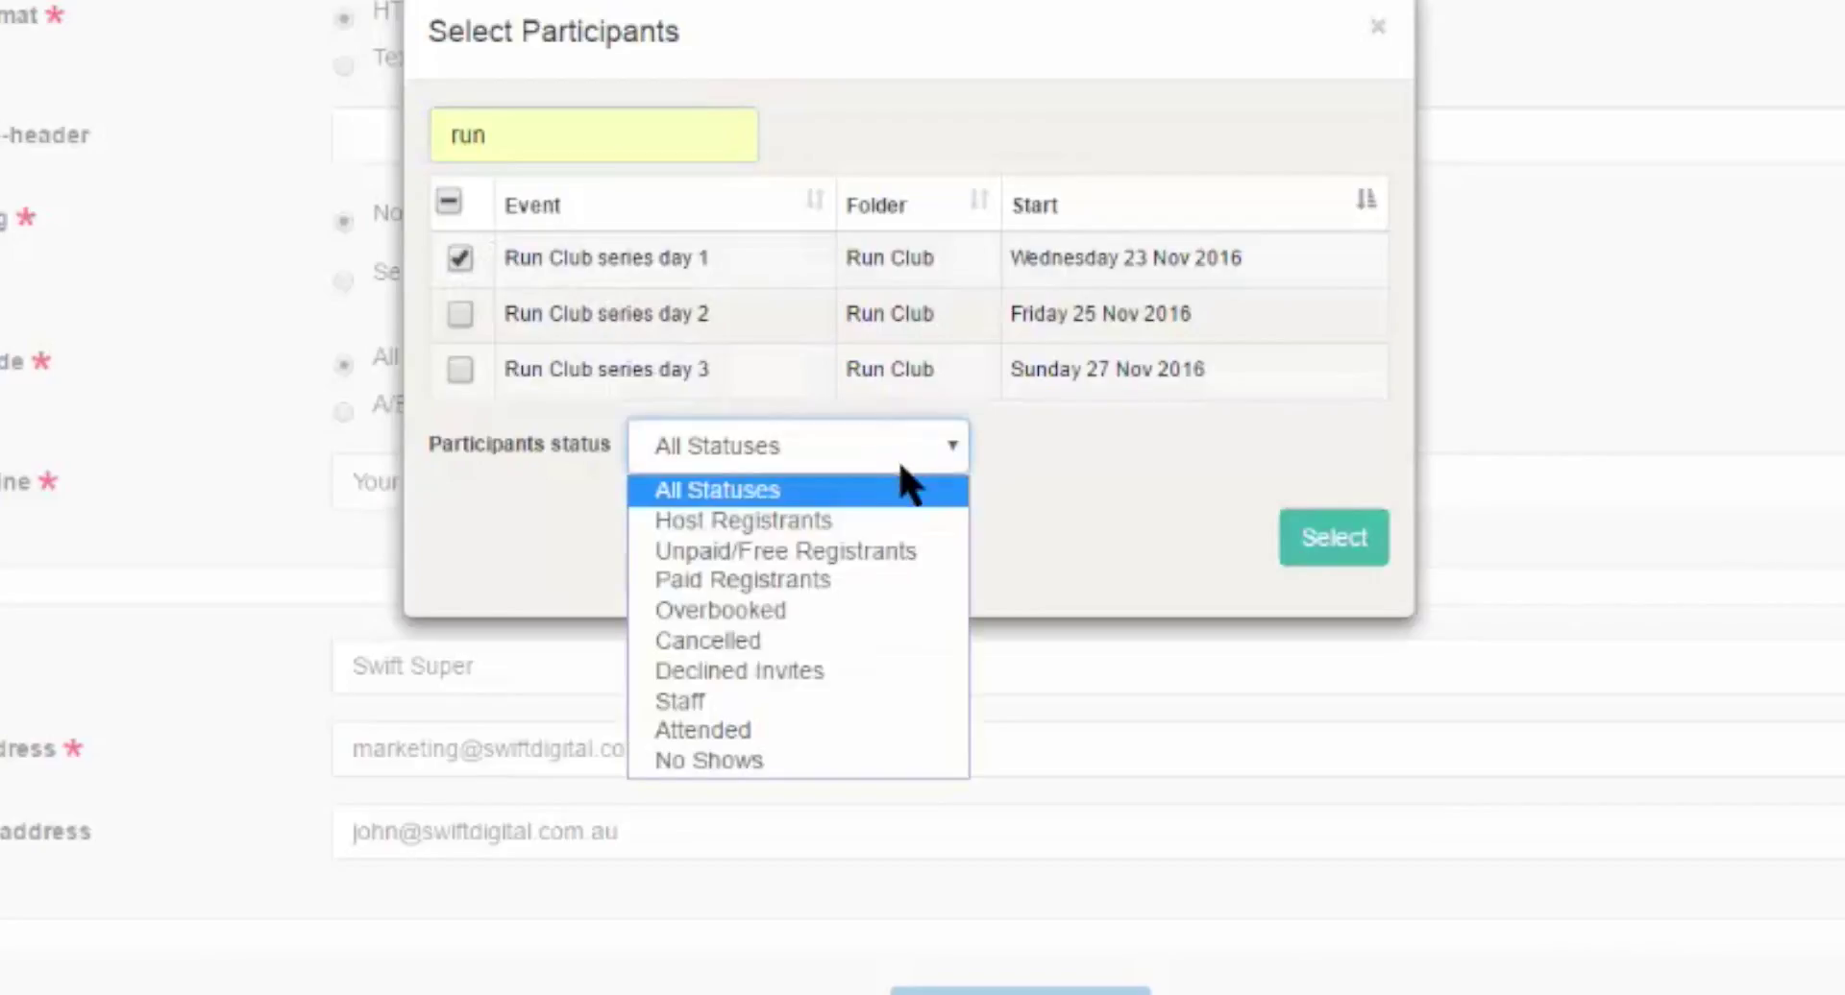
{"action": "left_click", "coordinate": [864, 498]}
{"action": "left_click", "coordinate": [1331, 539]}
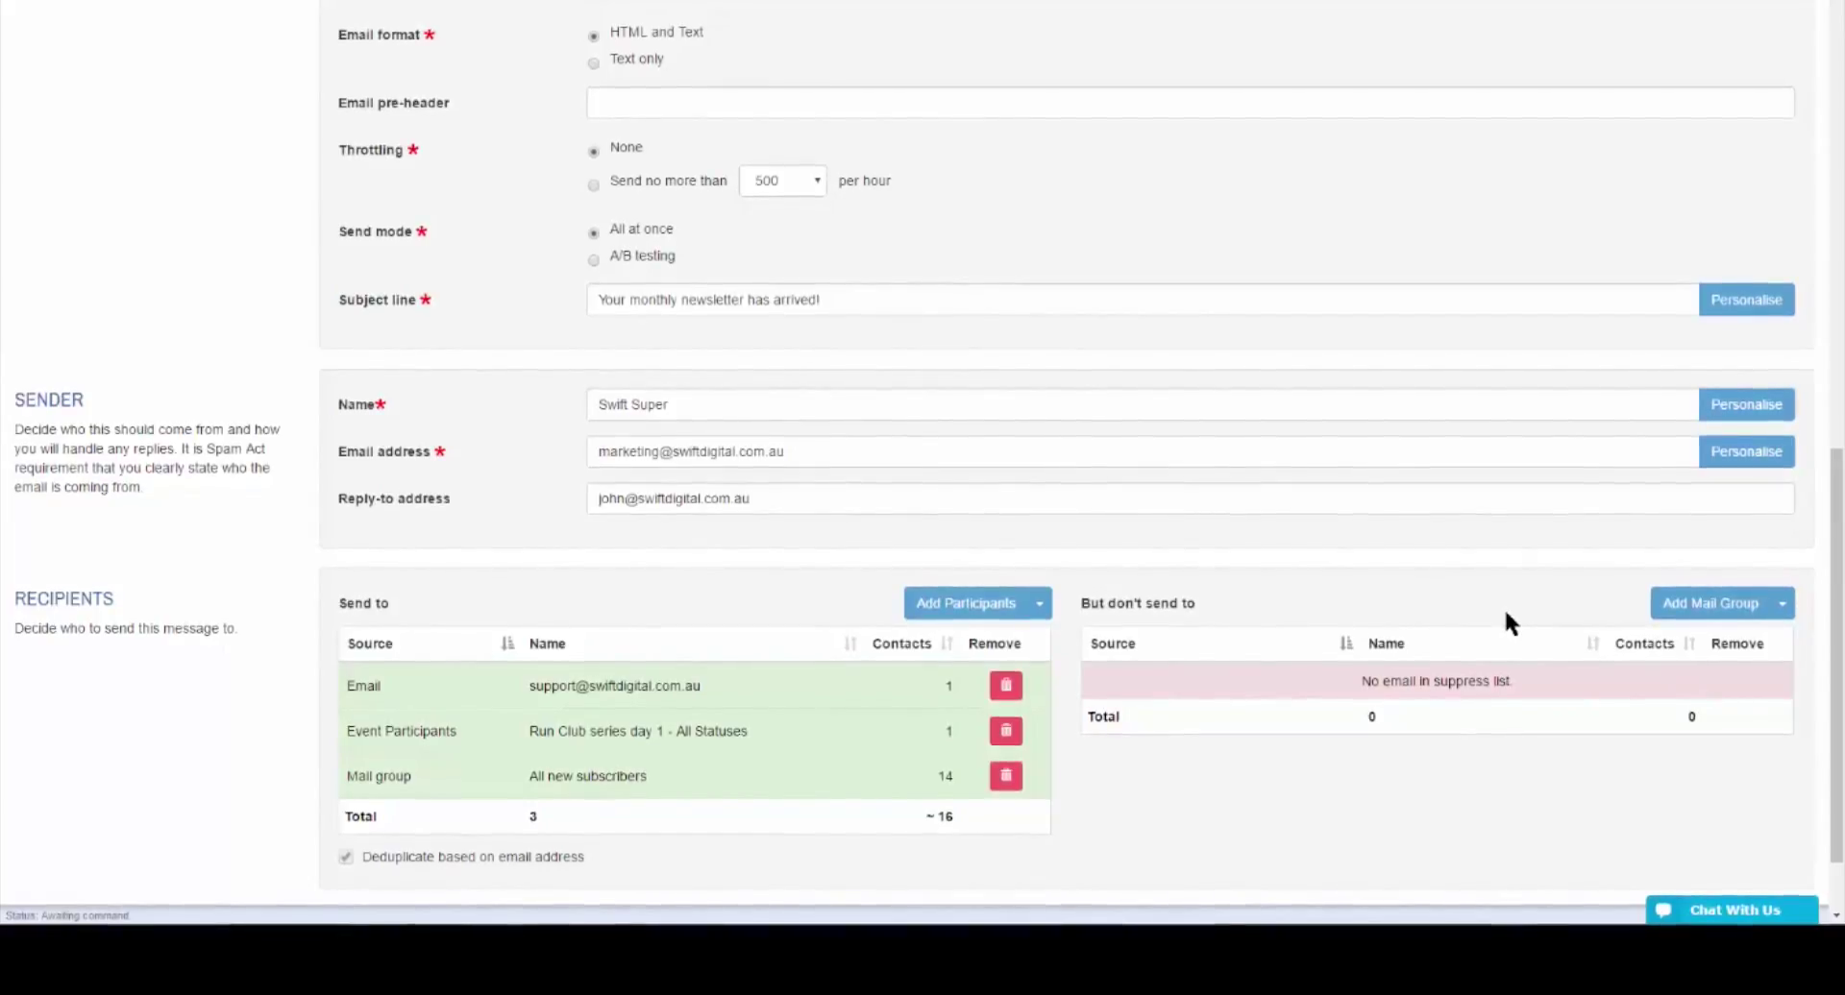
Check which source types can be excluded from the mailing, and publish the email without adding any exclusions.
{"action": "left_click", "coordinate": [1782, 603]}
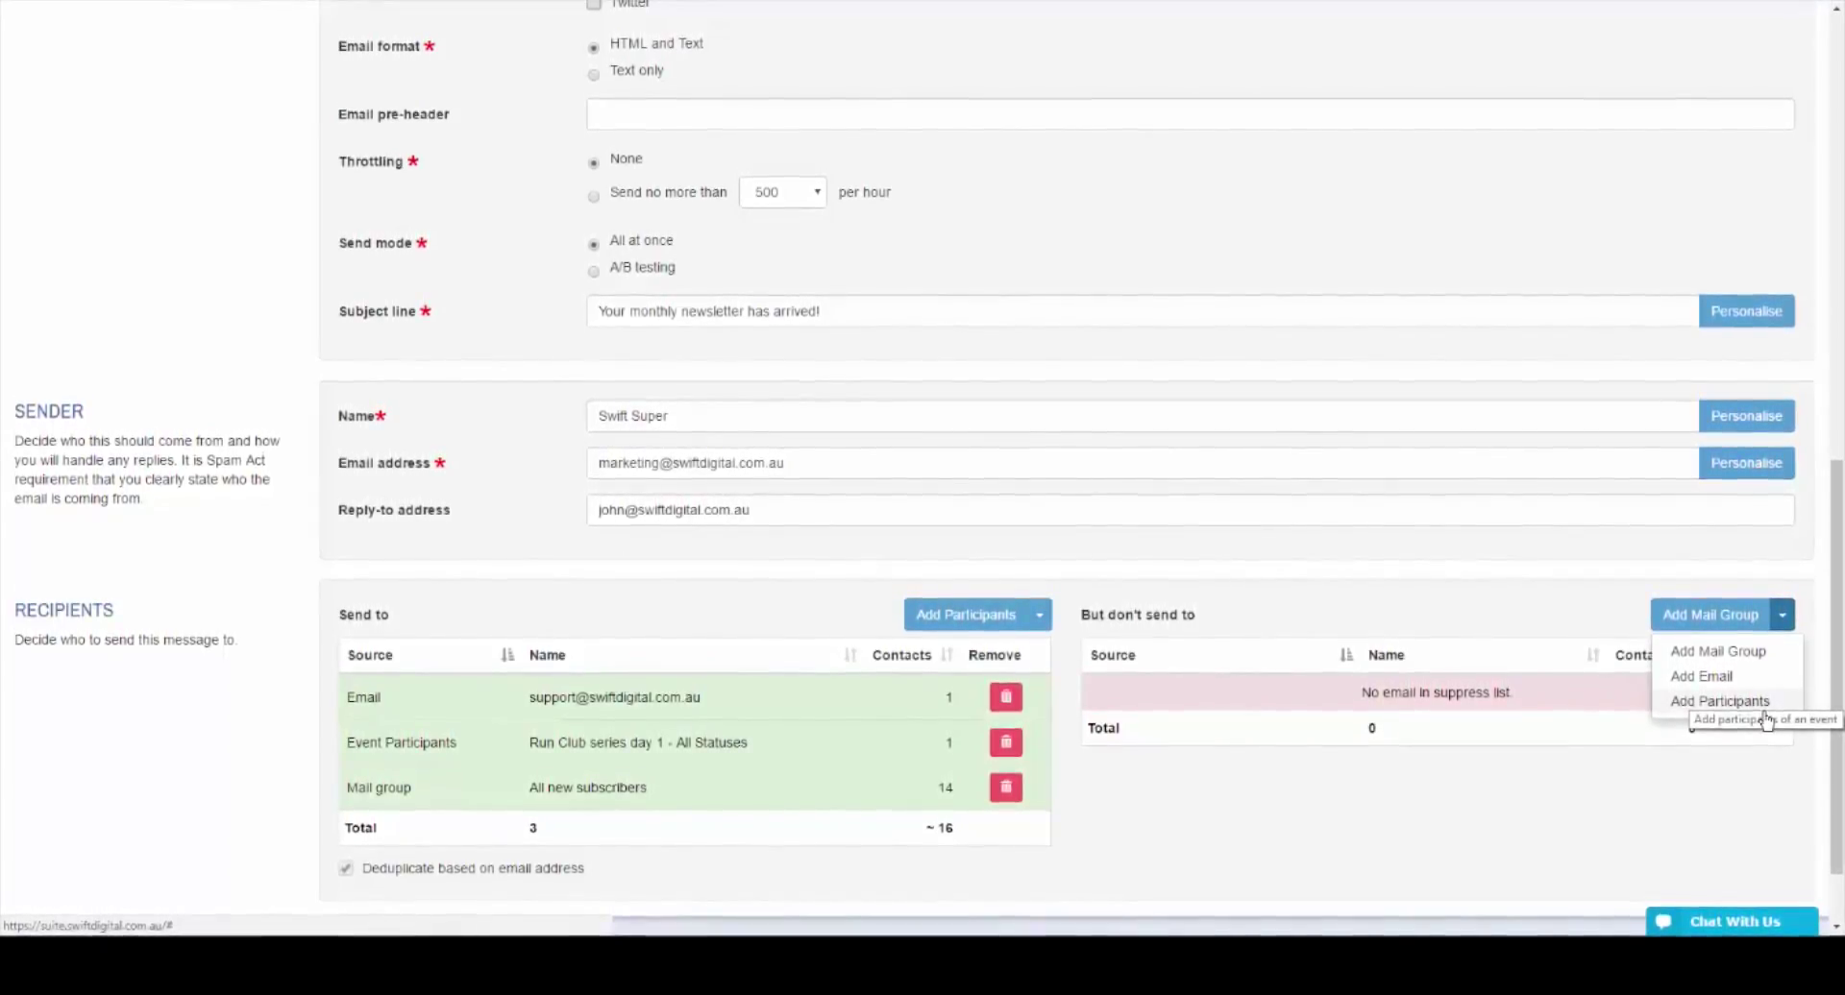
{"action": "left_click", "coordinate": [1321, 783]}
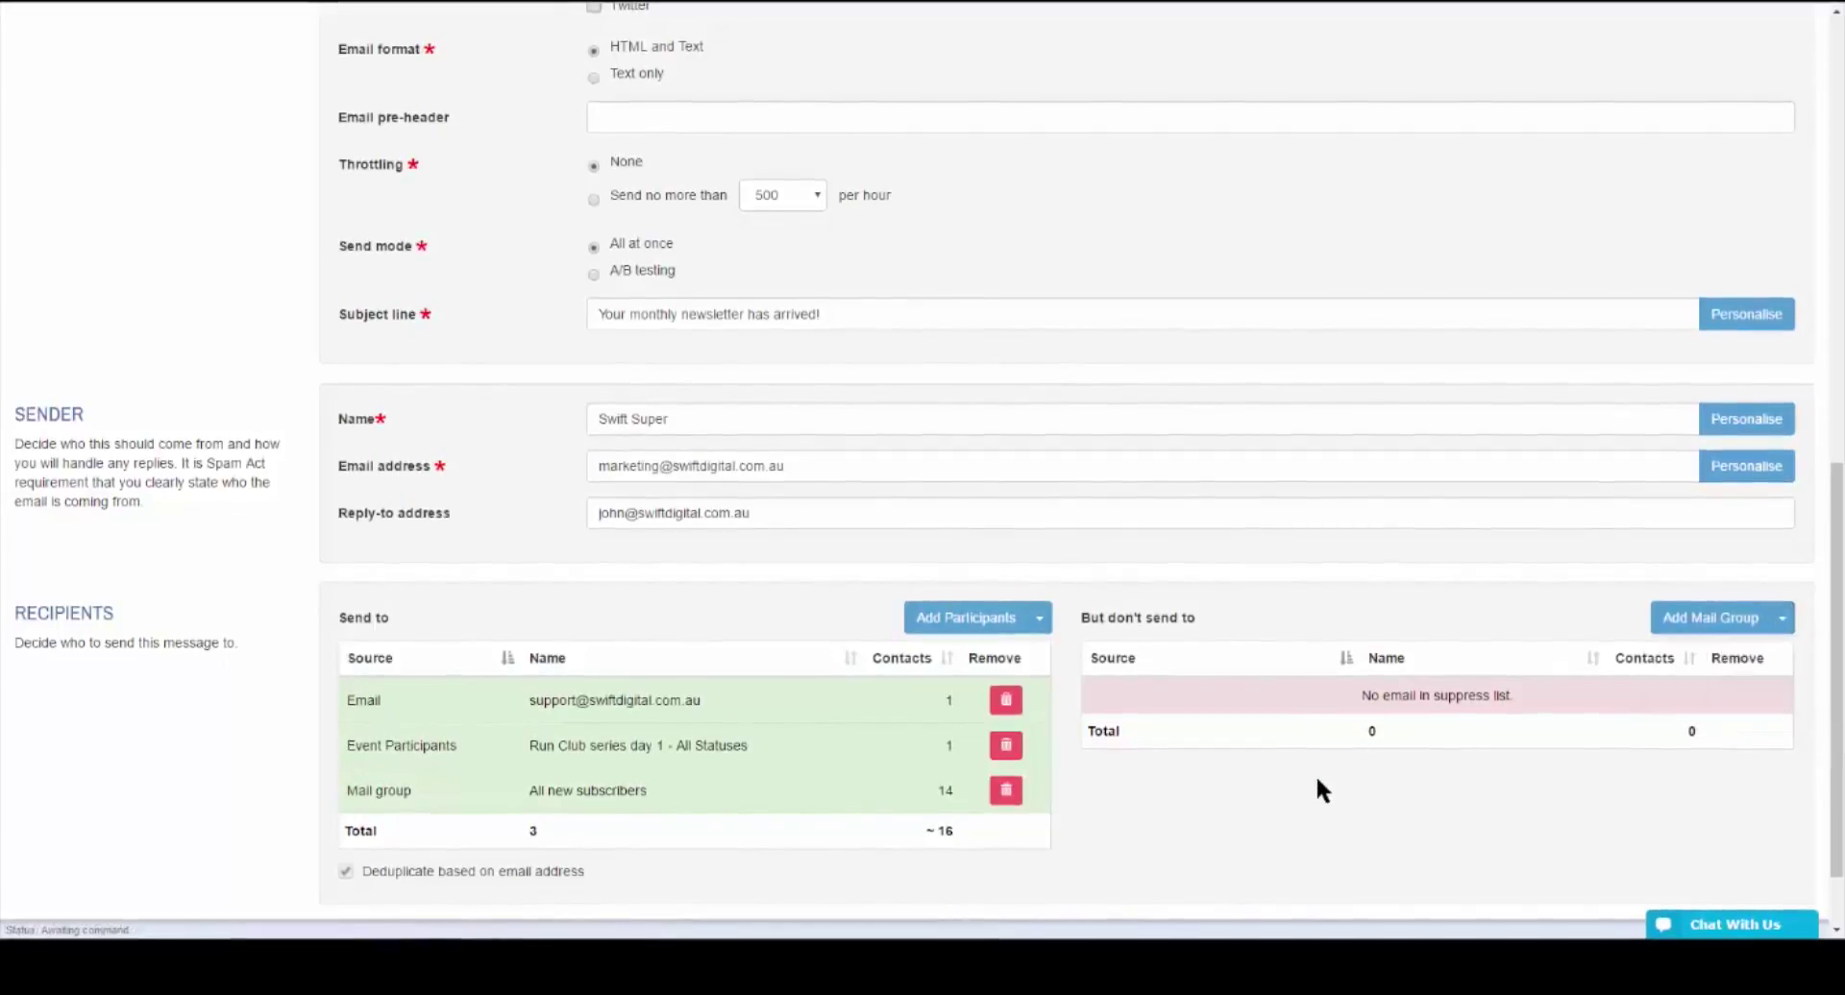
{"action": "scroll", "coordinate": [1317, 774], "scroll_direction": "down", "scroll_amount": 1}
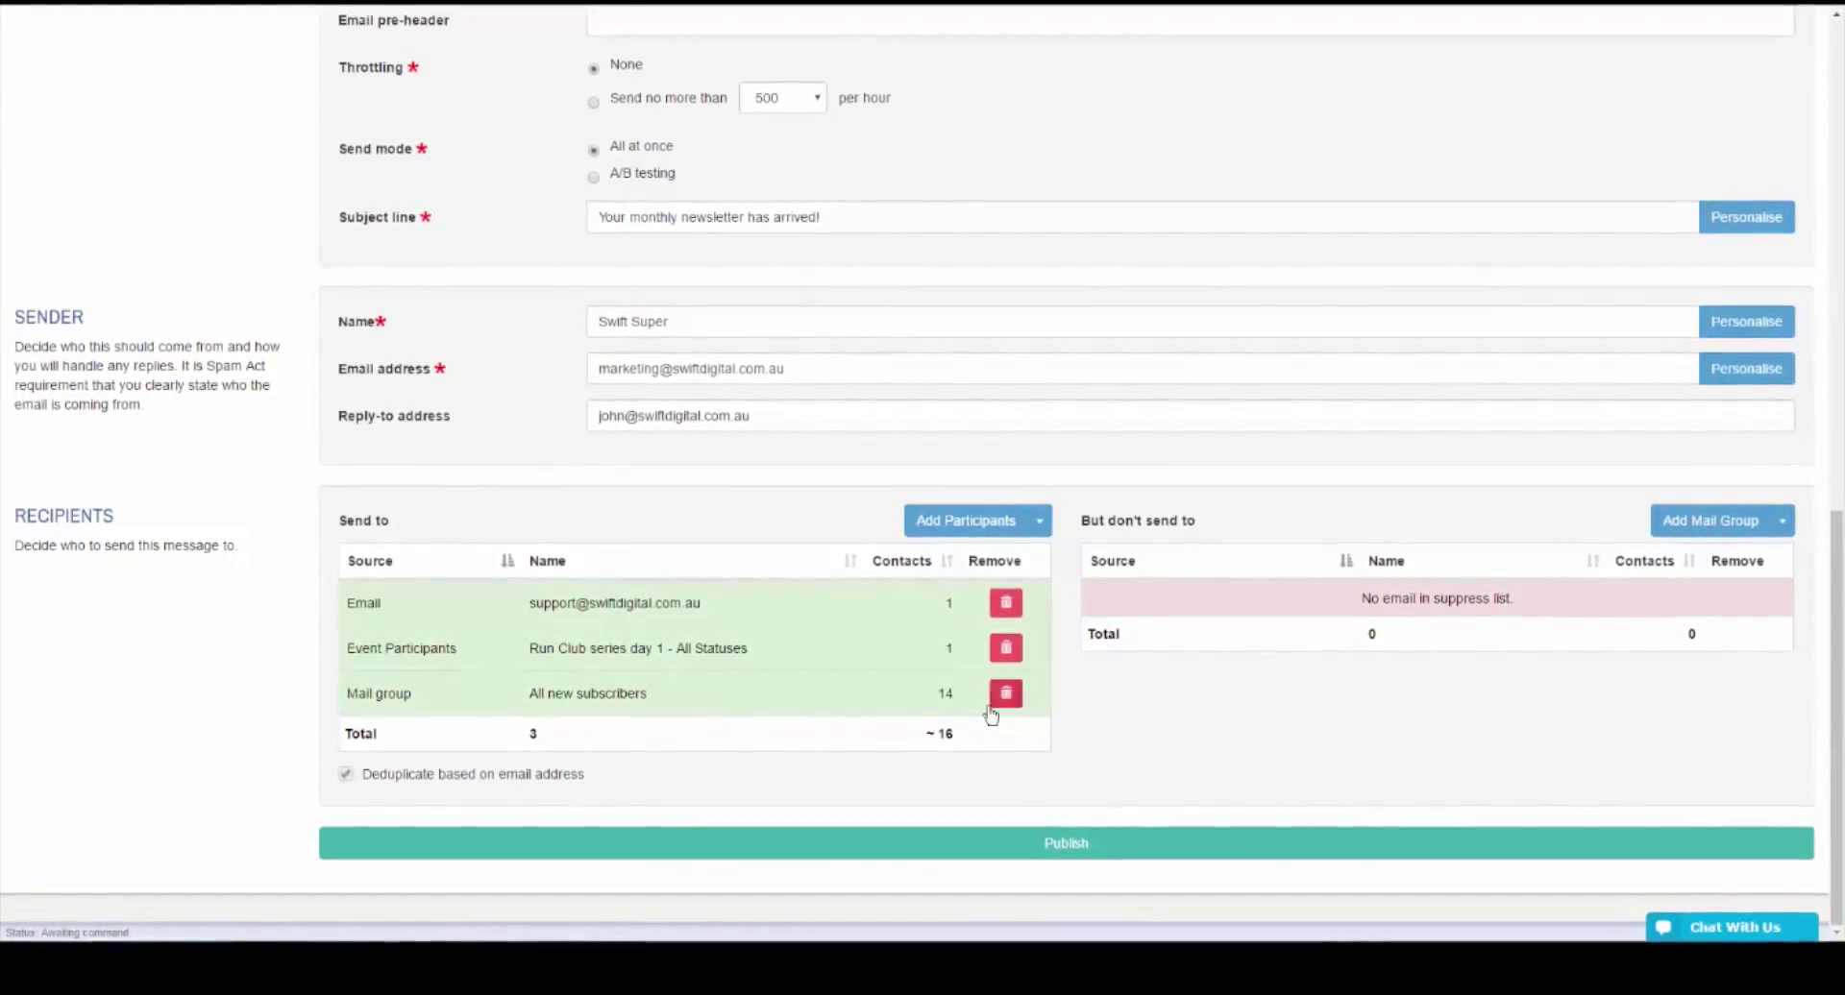
{"action": "left_click", "coordinate": [1081, 853]}
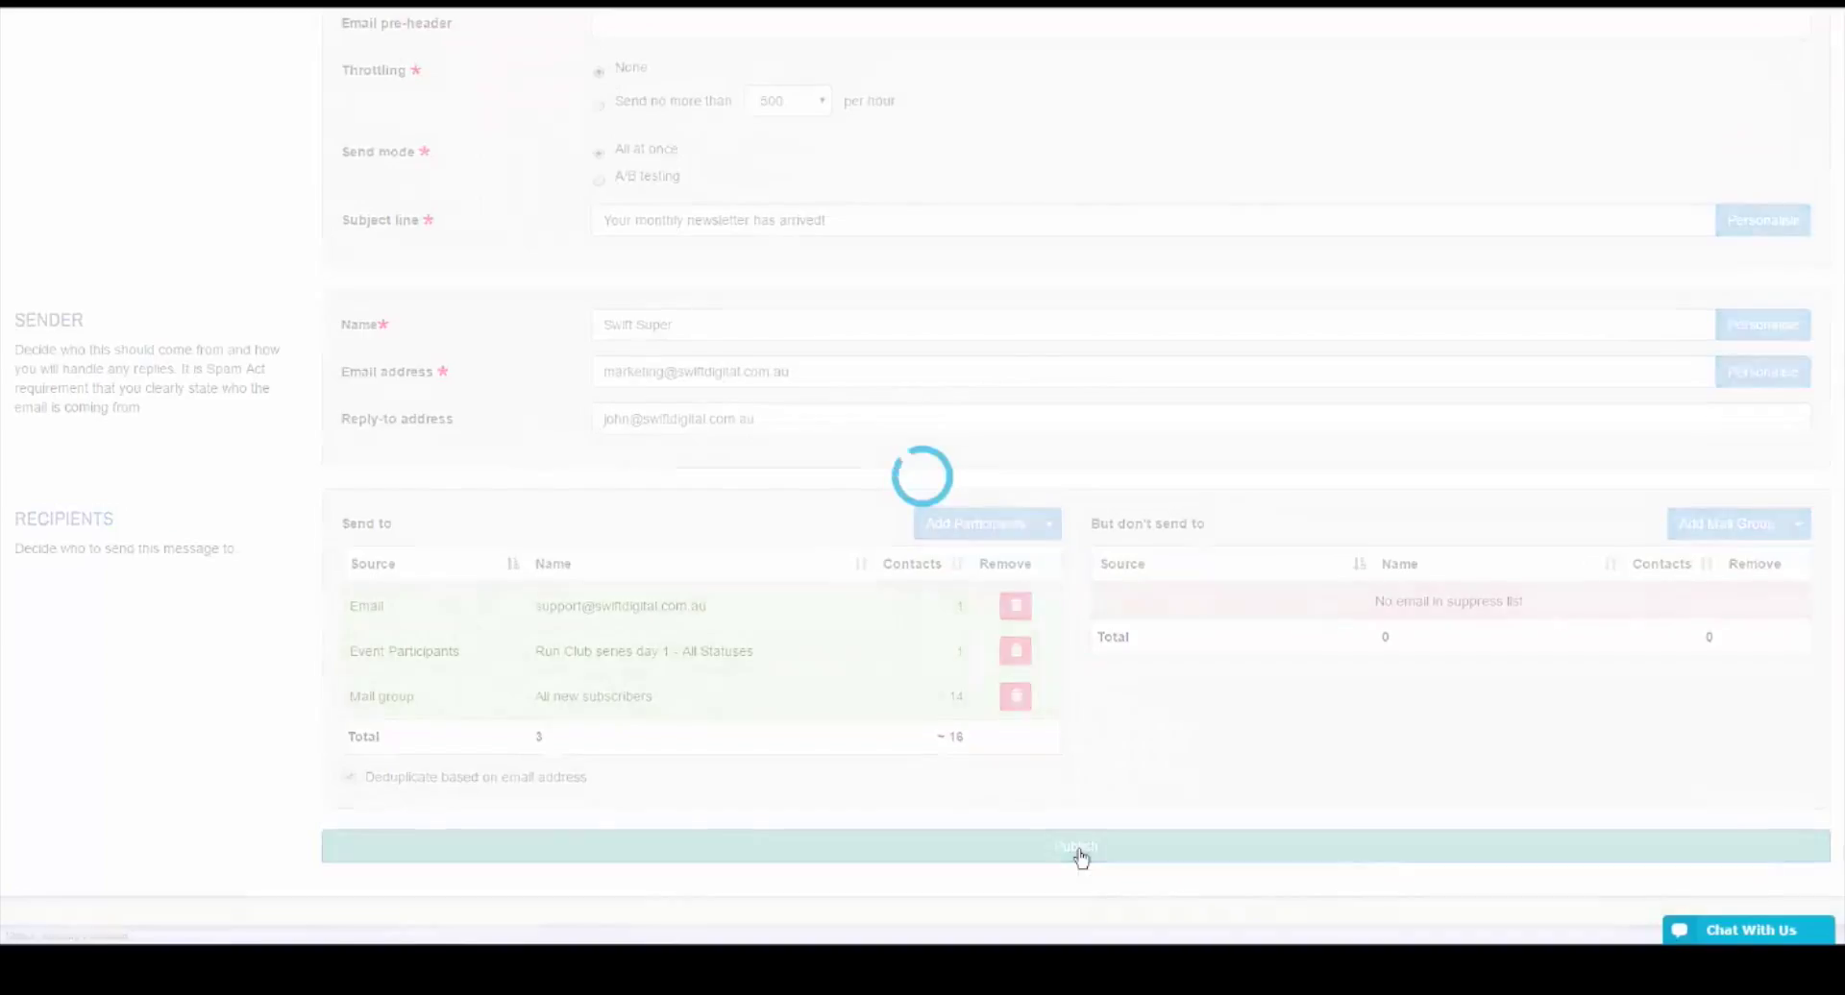